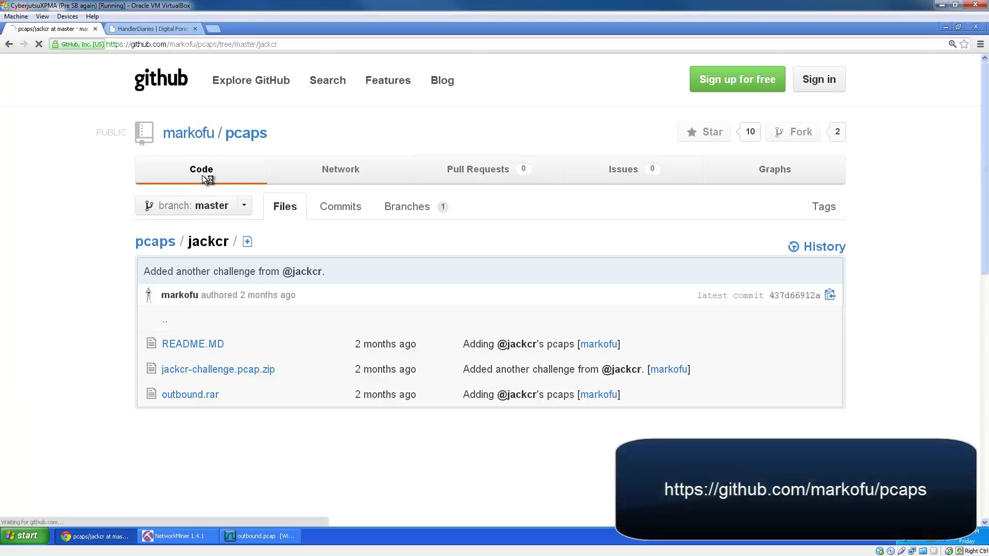
# - Open the pcaps repository through its owner's GitHub profile and go into the jackcr folder
pyautogui.click(205, 140)
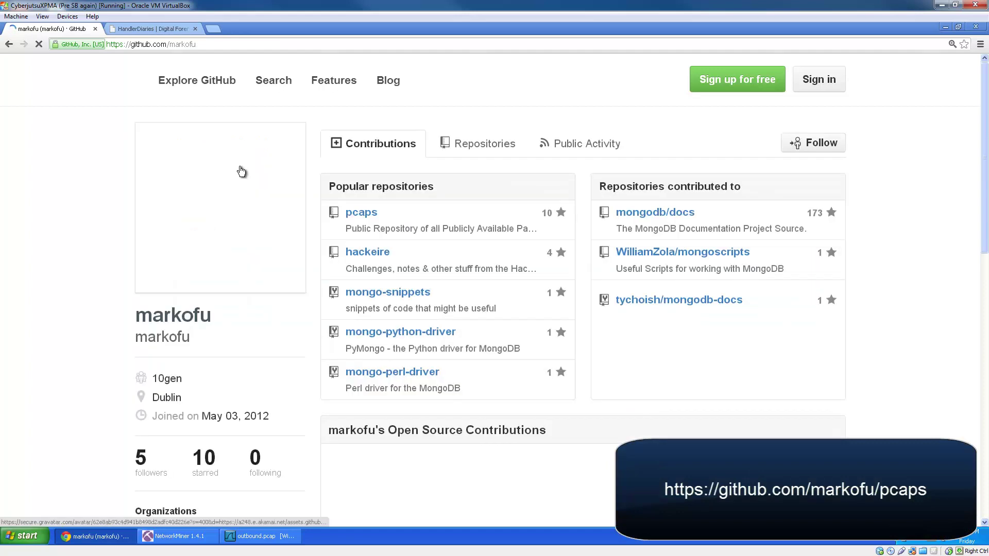
pyautogui.click(363, 229)
pyautogui.scroll(-3, 85, 360)
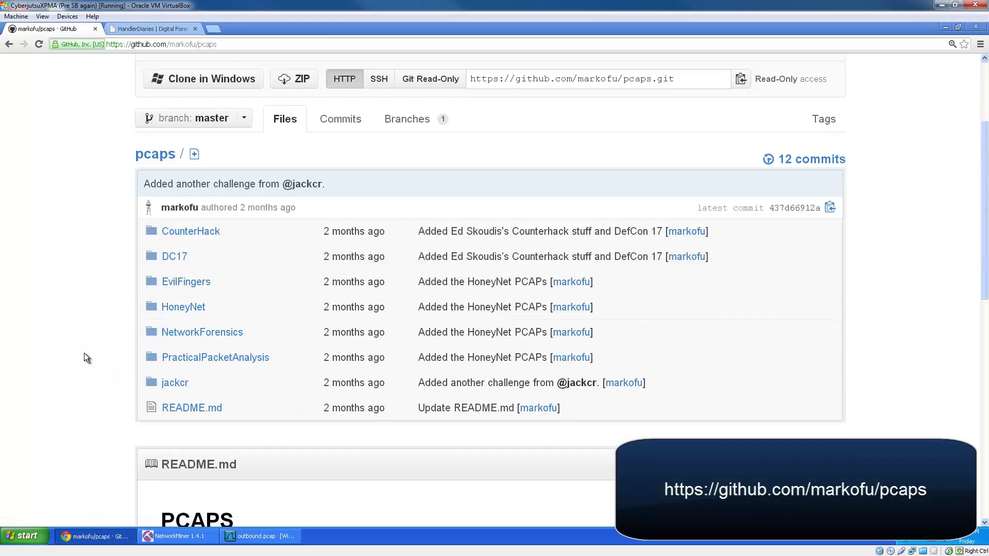
pyautogui.click(181, 386)
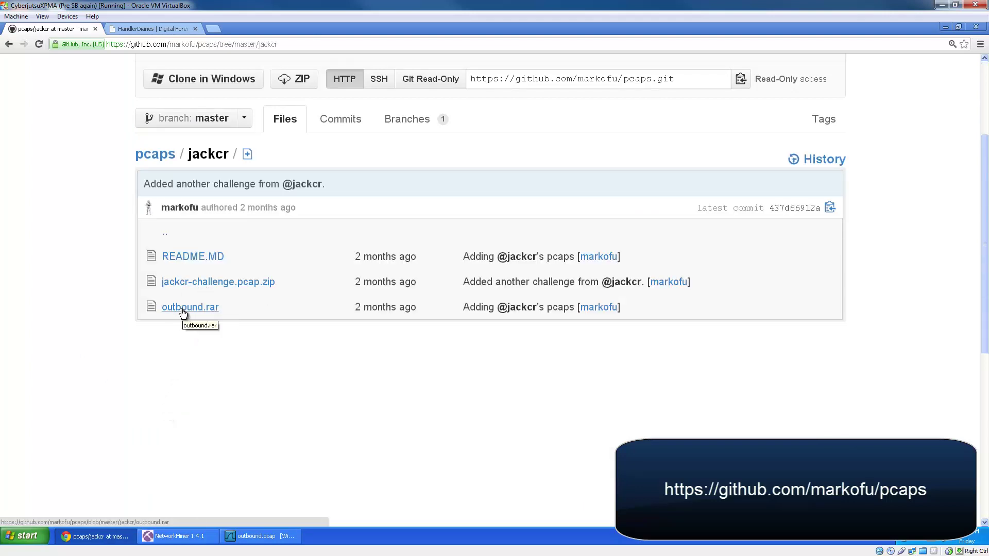
# - Read README.MD and the HandlerDiaries blog page, and return to the jackcr folder listing
pyautogui.click(178, 257)
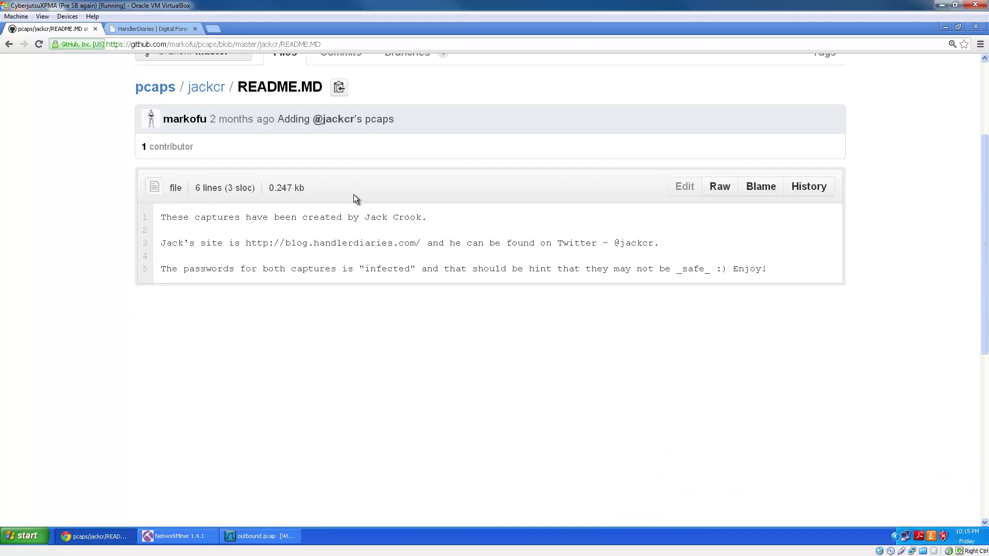
pyautogui.click(157, 27)
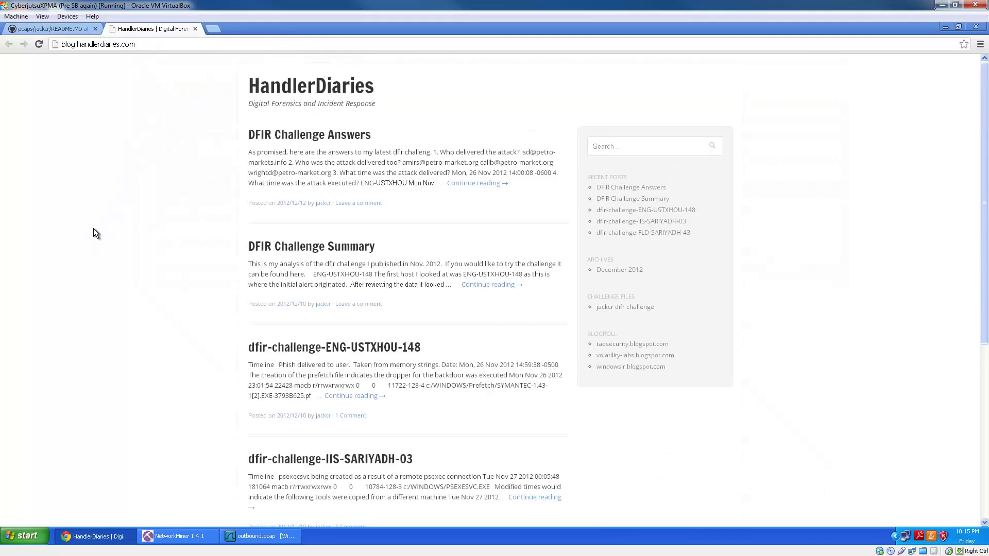
pyautogui.click(43, 30)
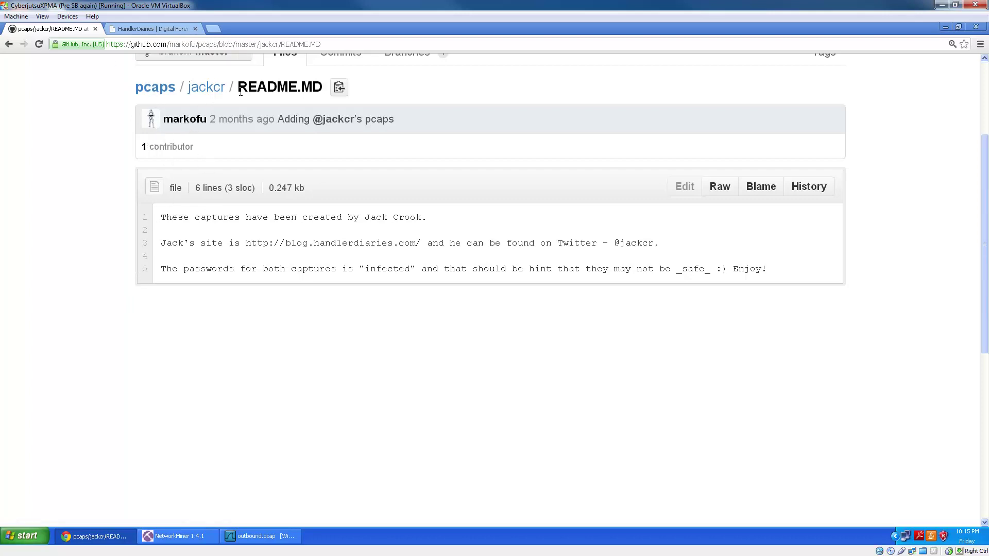
pyautogui.click(205, 88)
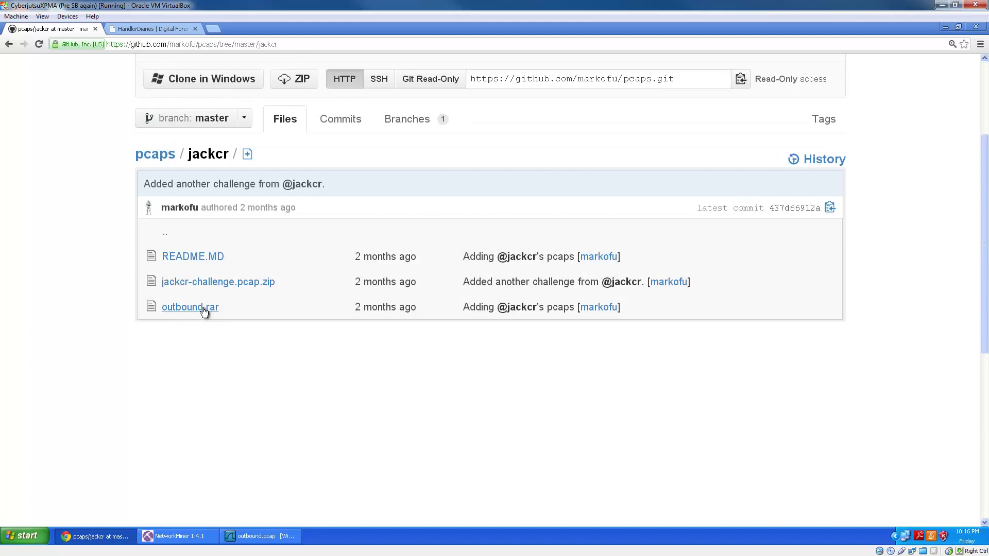
# - Switch to Wireshark with outbound.pcap, replace the display filter with ftp, and look through the FTP packets
pyautogui.click(233, 536)
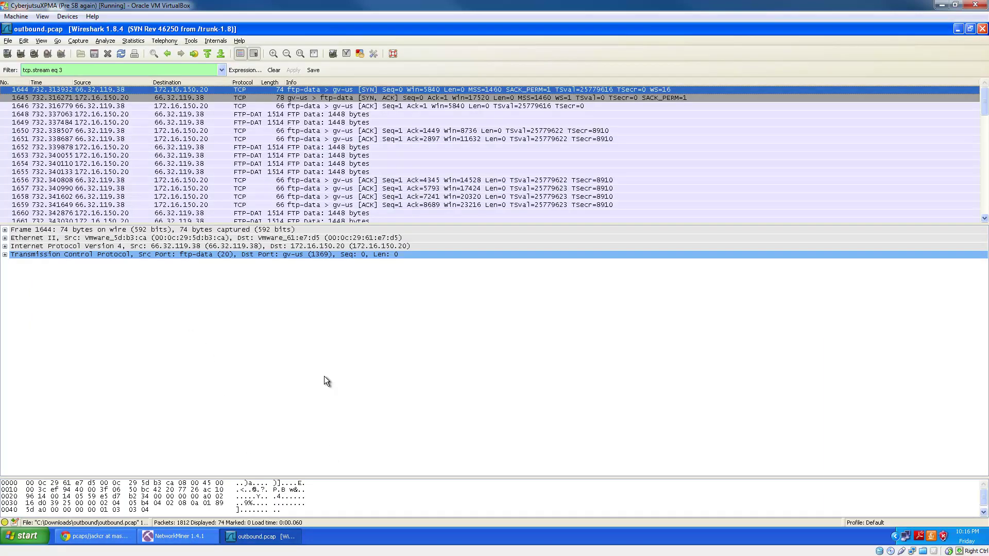
pyautogui.click(273, 70)
pyautogui.click(70, 69)
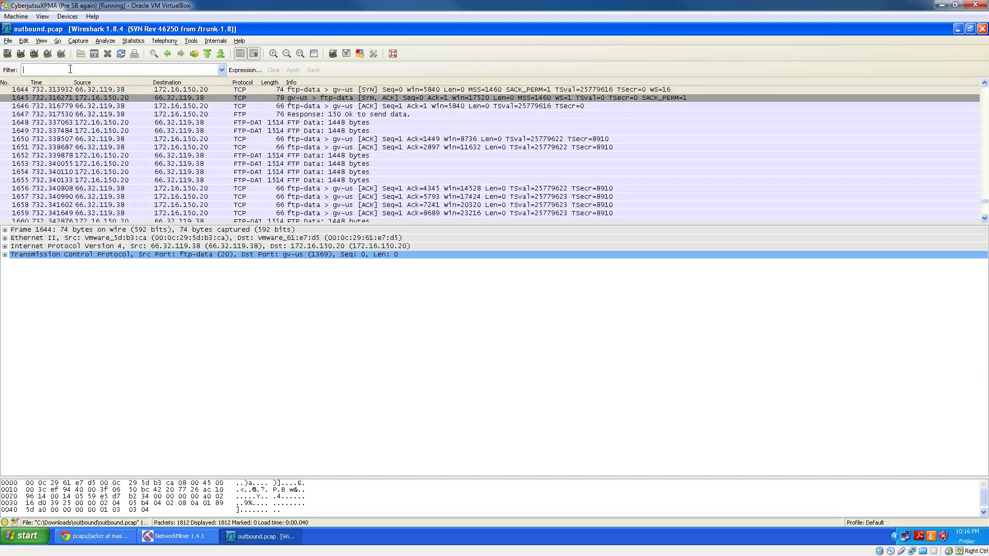
pyautogui.write('ftp')
pyautogui.press('Return')
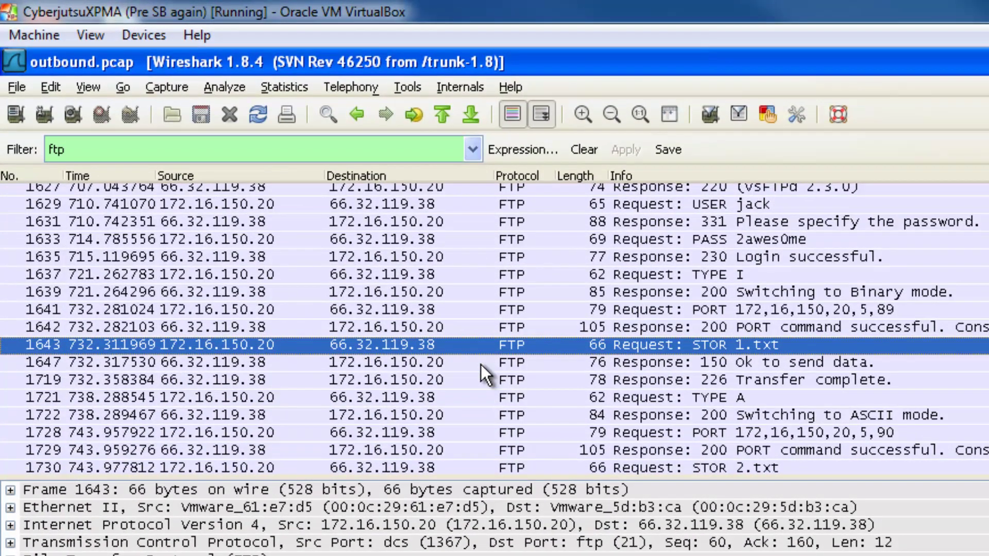
pyautogui.scroll(-2, 405, 366)
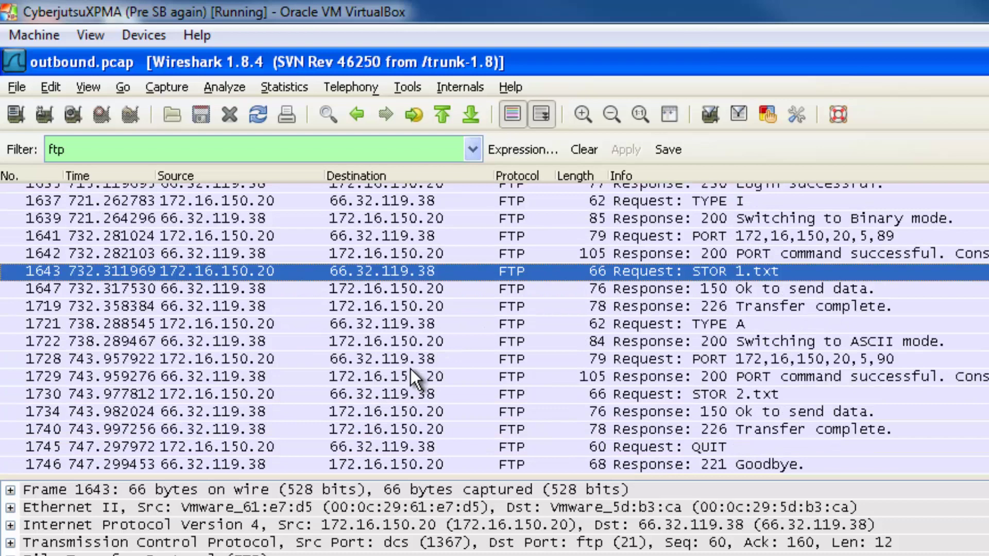
pyautogui.scroll(2, 410, 369)
# - Change the display filter to dns to list only the DNS packets
pyautogui.moveTo(98, 147); pyautogui.dragTo(24, 147)
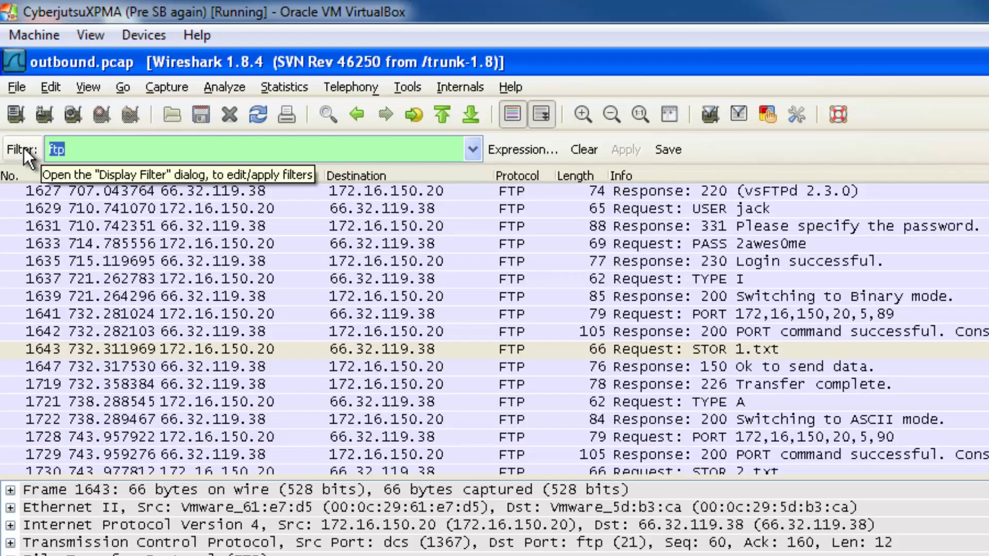
pyautogui.write('dns')
pyautogui.press('Return')
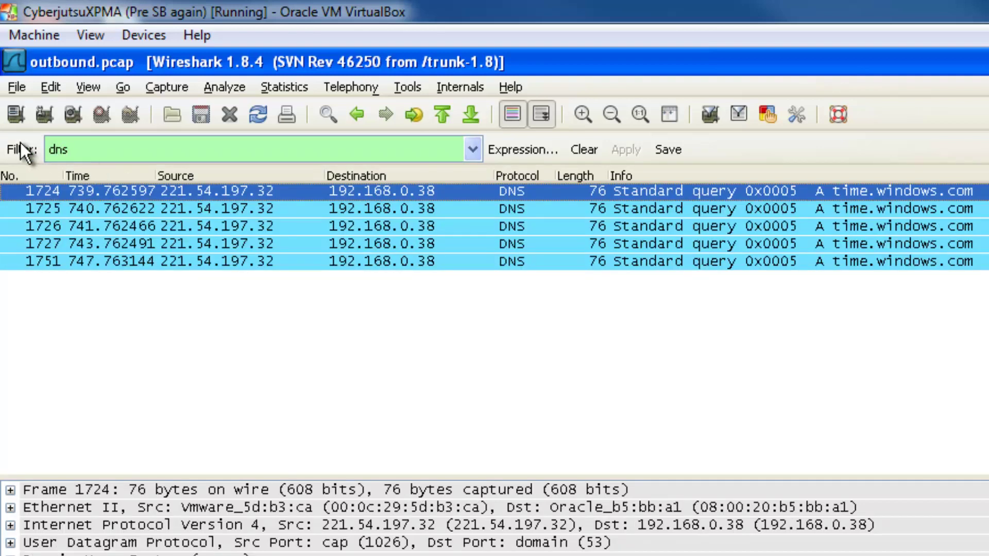
# - Change the display filter to http to list only the HTTP packets
pyautogui.moveTo(68, 150); pyautogui.dragTo(38, 150)
pyautogui.write('http')
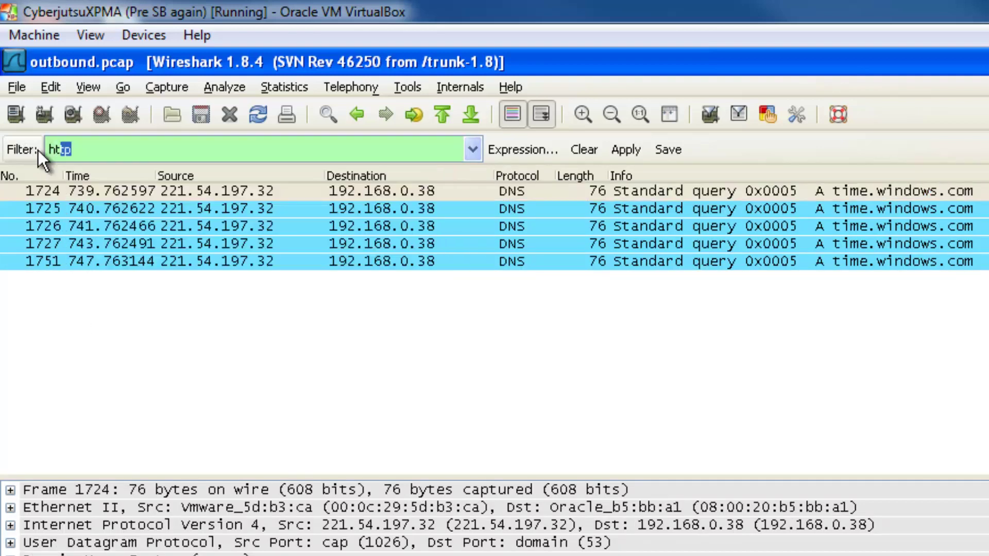
pyautogui.press('Return')
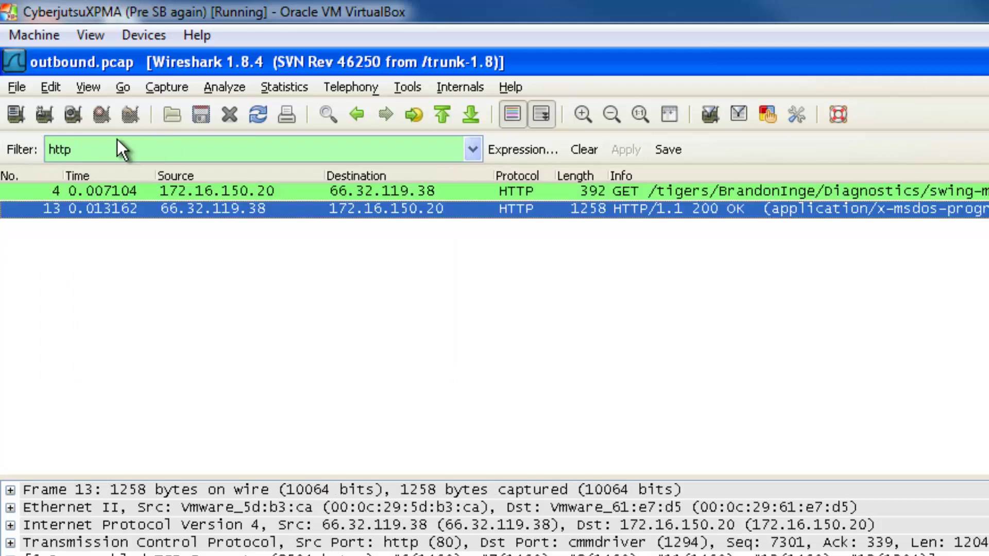
# - Filter the capture by host with the display filter ip.addr == 172.16.150.20
pyautogui.moveTo(93, 146); pyautogui.dragTo(4, 146)
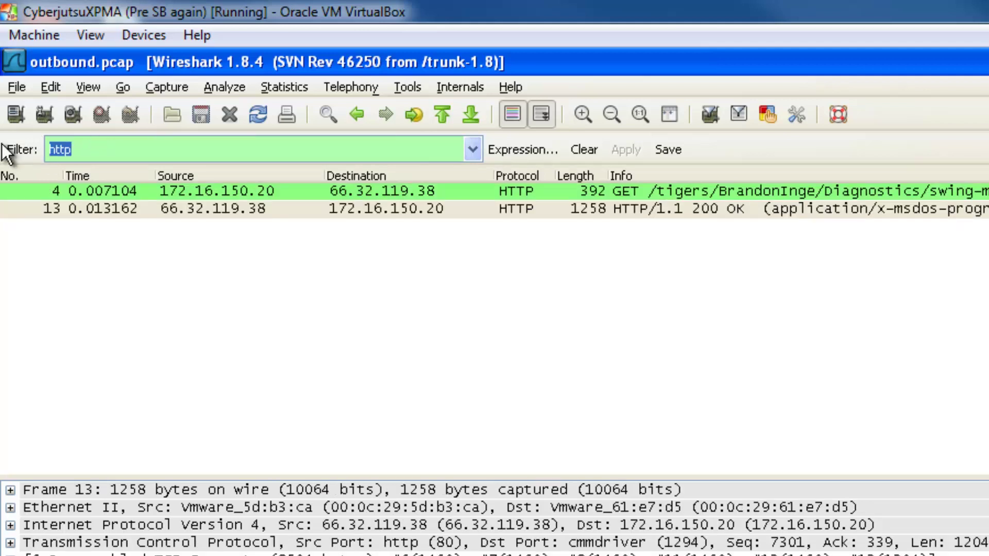
pyautogui.write('ip')
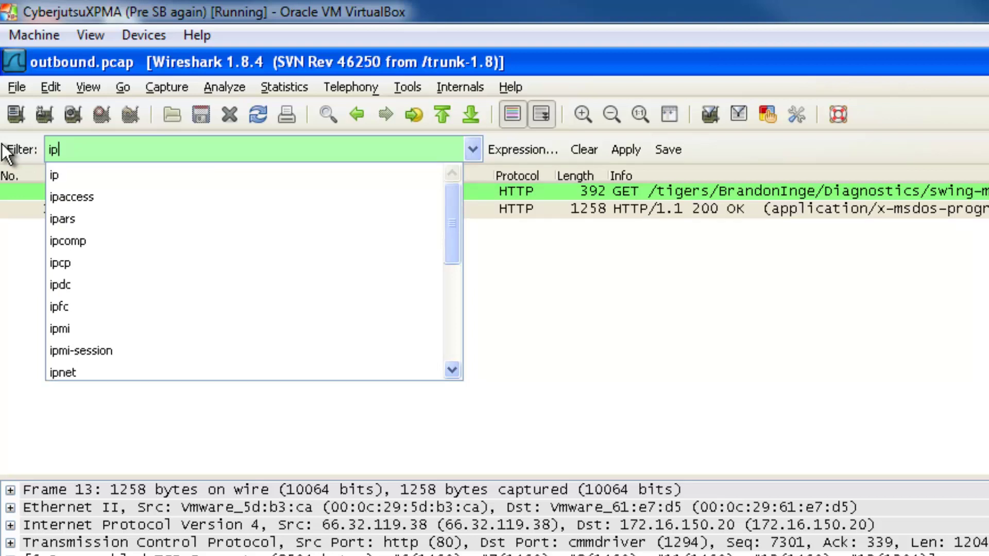
pyautogui.write('.addr')
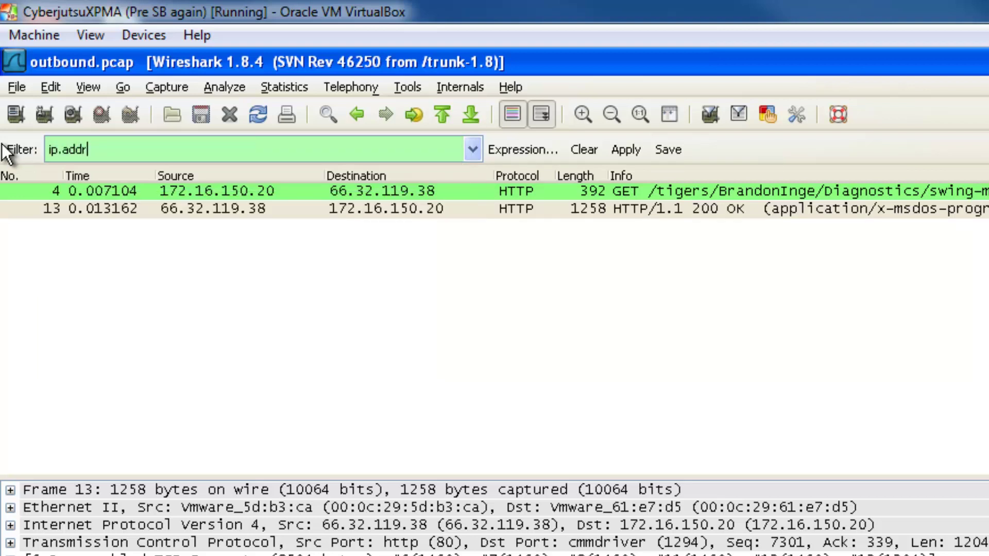
pyautogui.write(' == ')
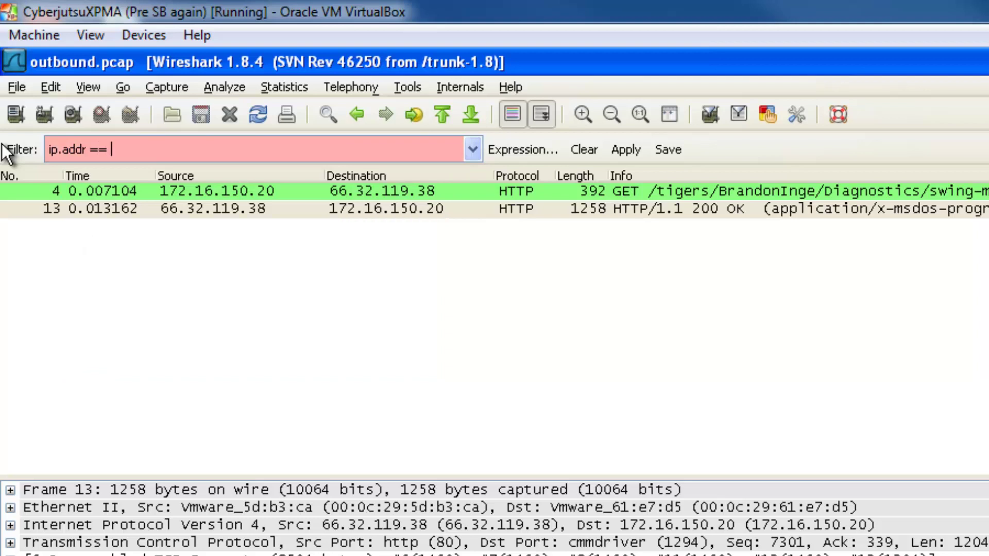
pyautogui.write('172.16.150.20')
pyautogui.press('Return')
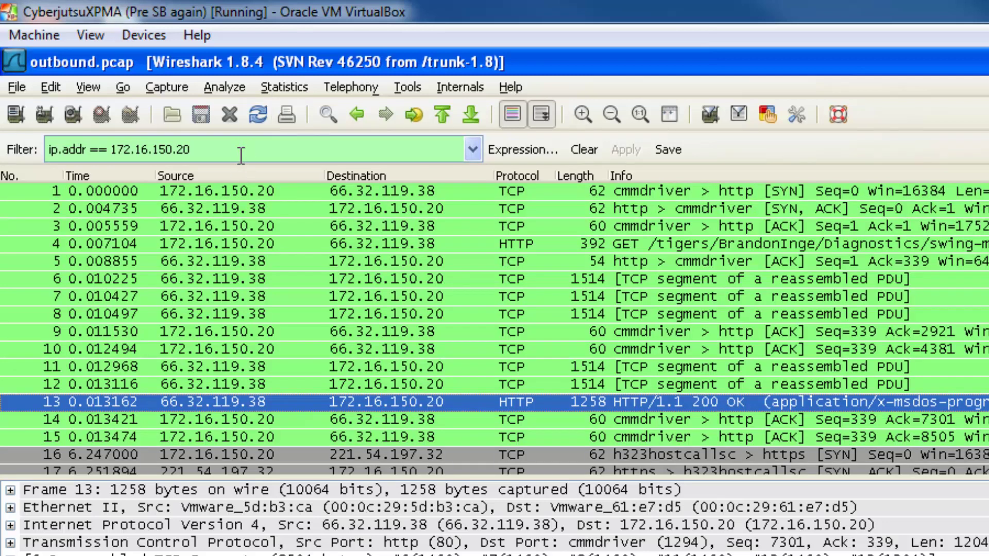
# - Clear the display filter and select packet 4, the HTTP GET request for swing-mechanics.doc.exe
pyautogui.moveTo(240, 150); pyautogui.dragTo(32, 142)
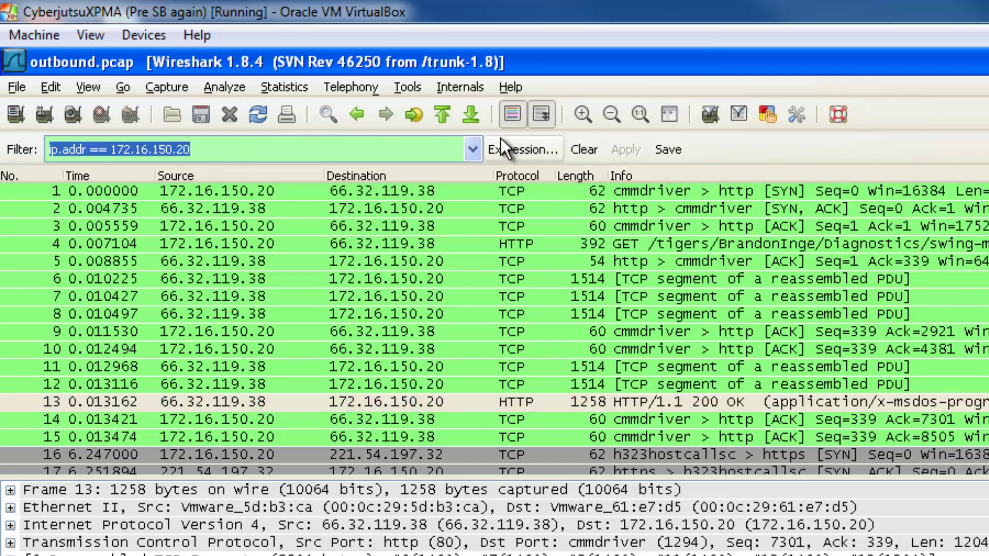
pyautogui.click(572, 147)
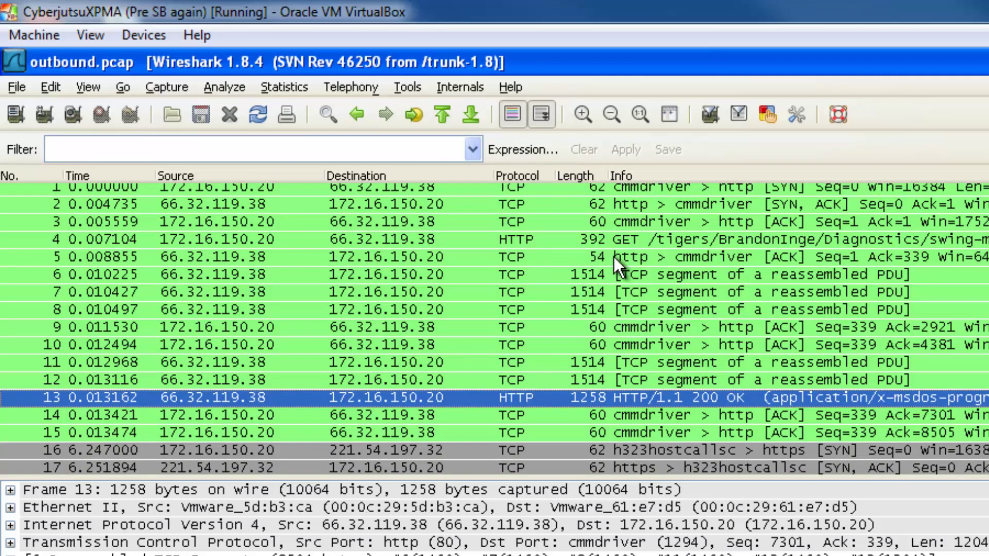
pyautogui.click(622, 264)
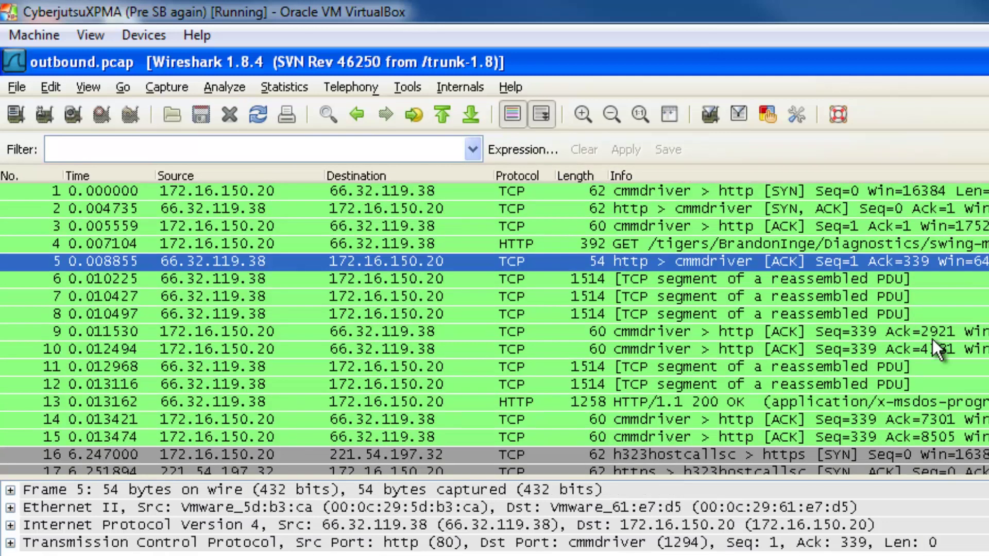
pyautogui.press('Up')
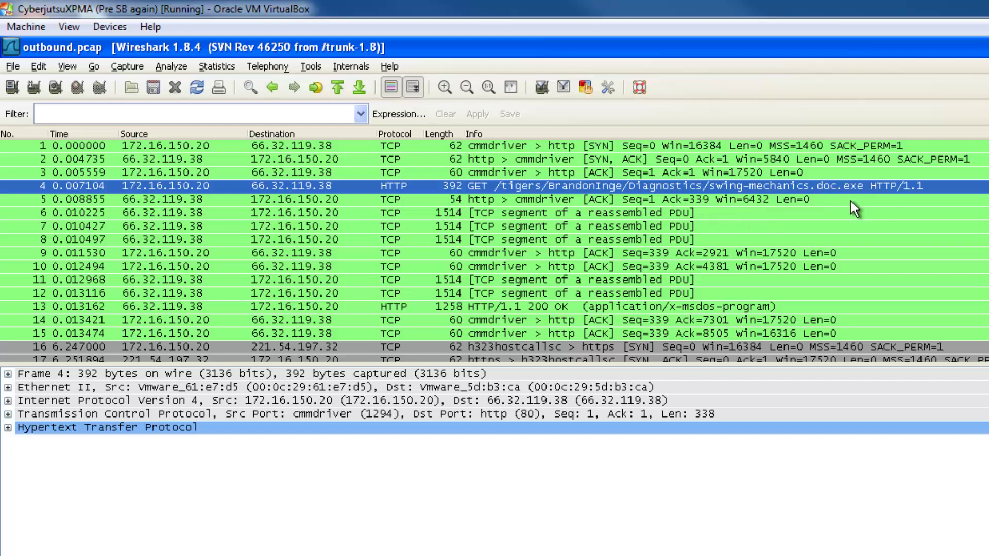
# - Follow the TCP stream of packet 4 and examine the GET request, the response headers and the start of the executable data
pyautogui.rightClick(461, 188)
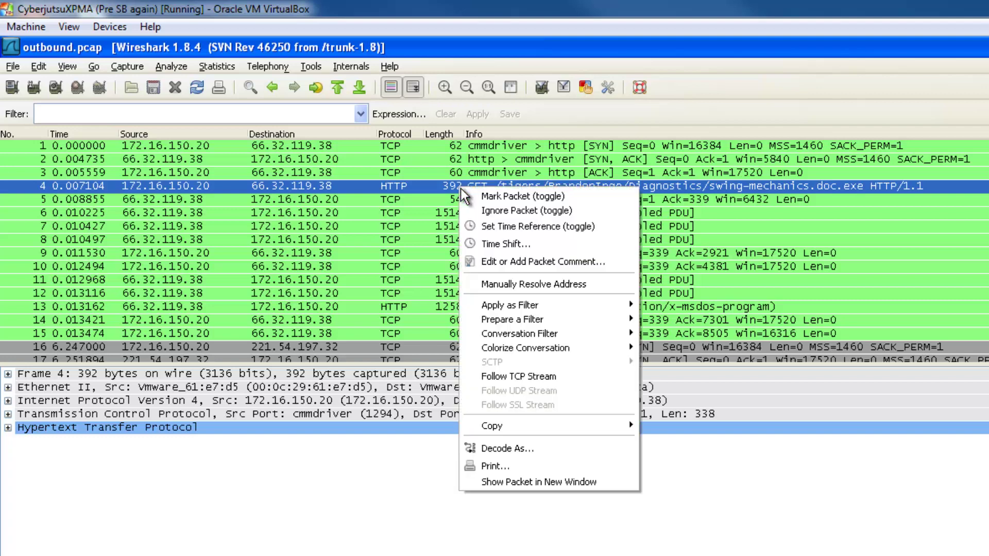
pyautogui.click(510, 377)
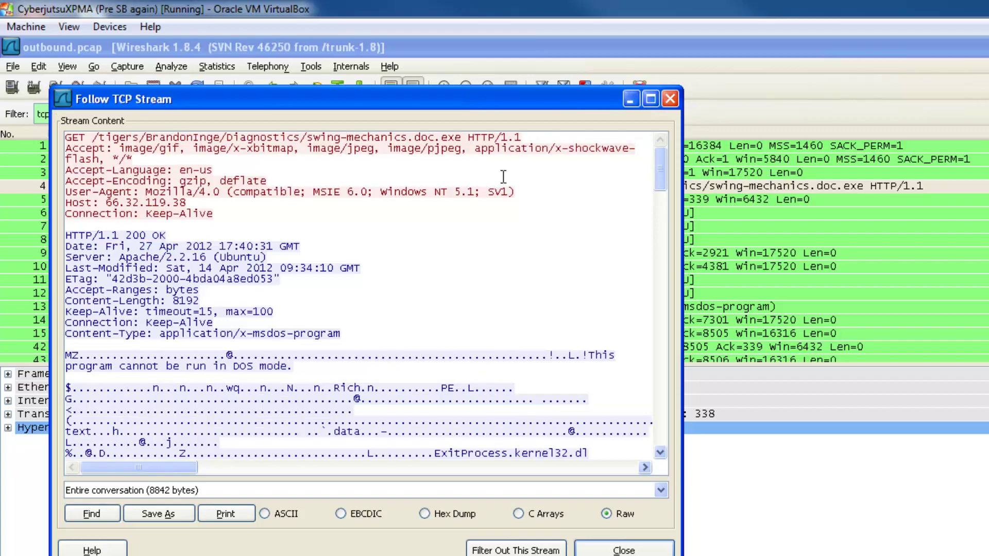
pyautogui.moveTo(460, 100); pyautogui.dragTo(724, 131)
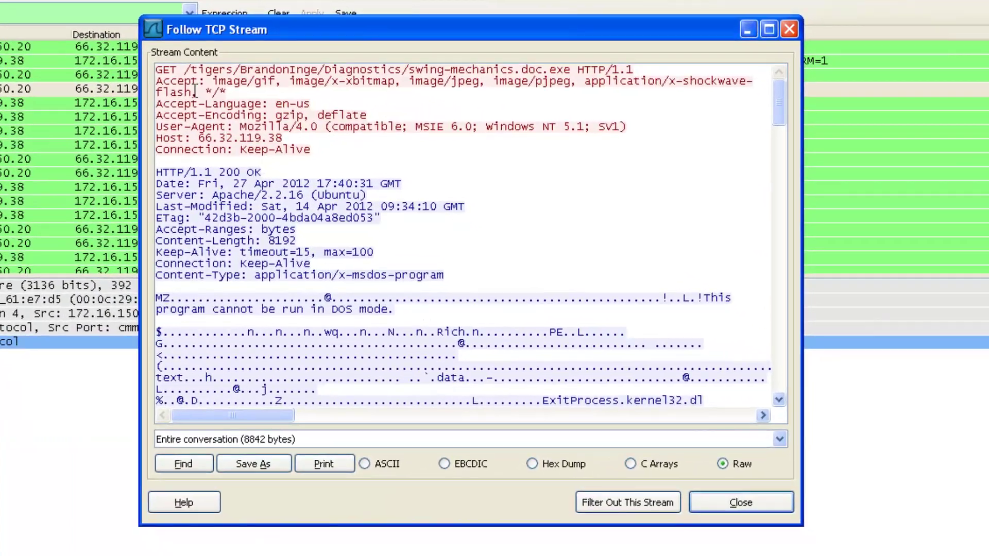
pyautogui.moveTo(310, 149); pyautogui.dragTo(165, 72)
pyautogui.moveTo(158, 173); pyautogui.dragTo(523, 314)
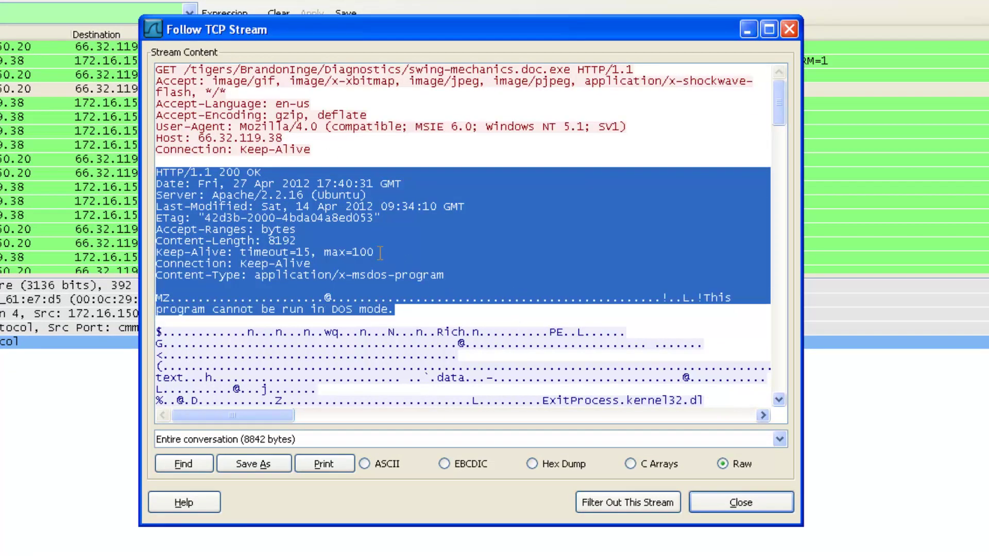
pyautogui.click(373, 252)
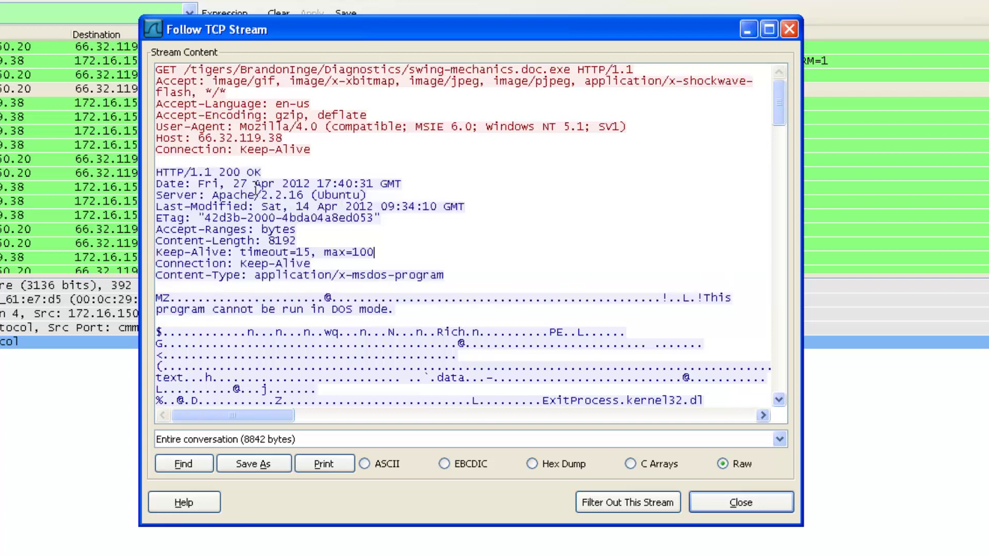
pyautogui.moveTo(156, 173); pyautogui.dragTo(479, 310)
# - Limit the stream to 66.32.119.38:http → 172.16.150.20:cmmdriver in Raw format, and view its save dialog without saving
pyautogui.click(428, 440)
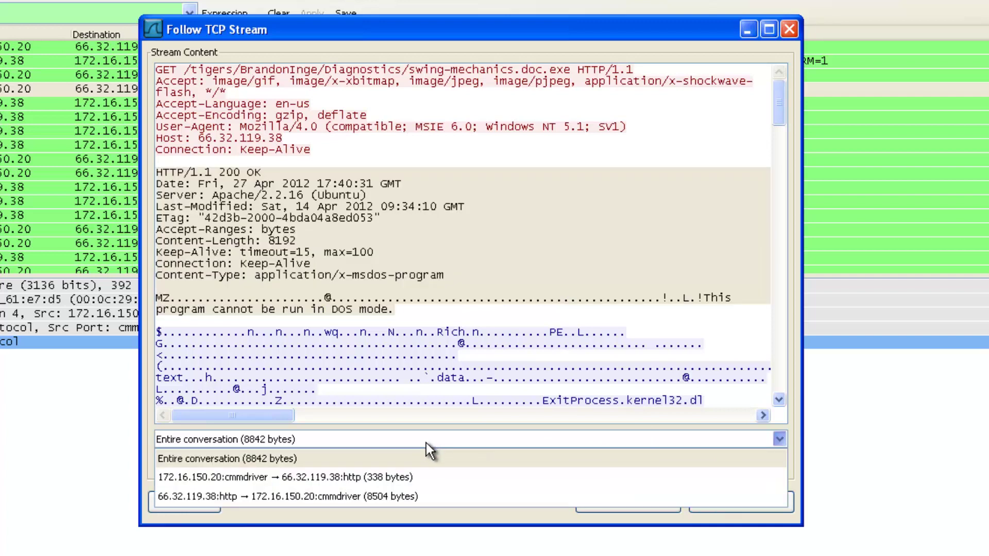
pyautogui.click(381, 498)
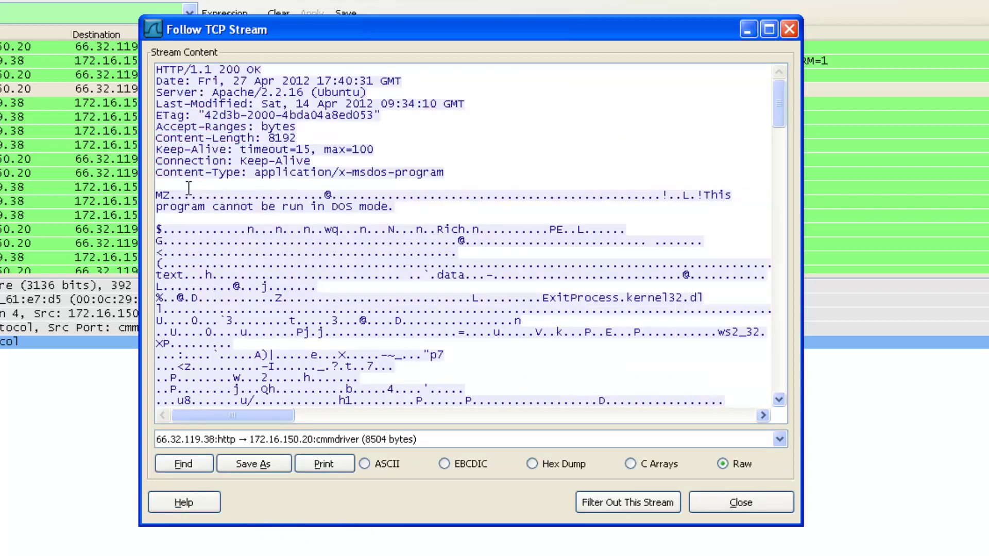
pyautogui.moveTo(157, 195); pyautogui.dragTo(749, 453)
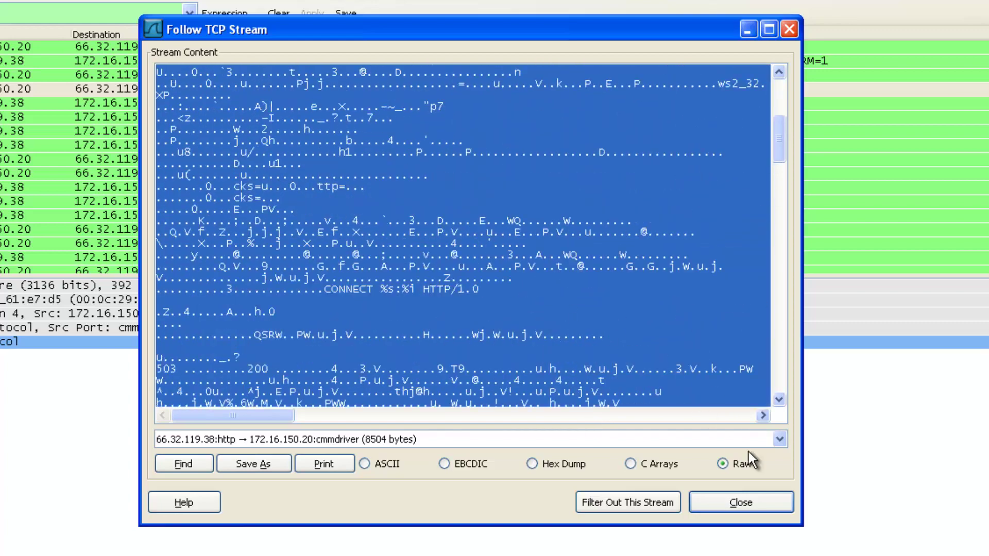
pyautogui.click(722, 466)
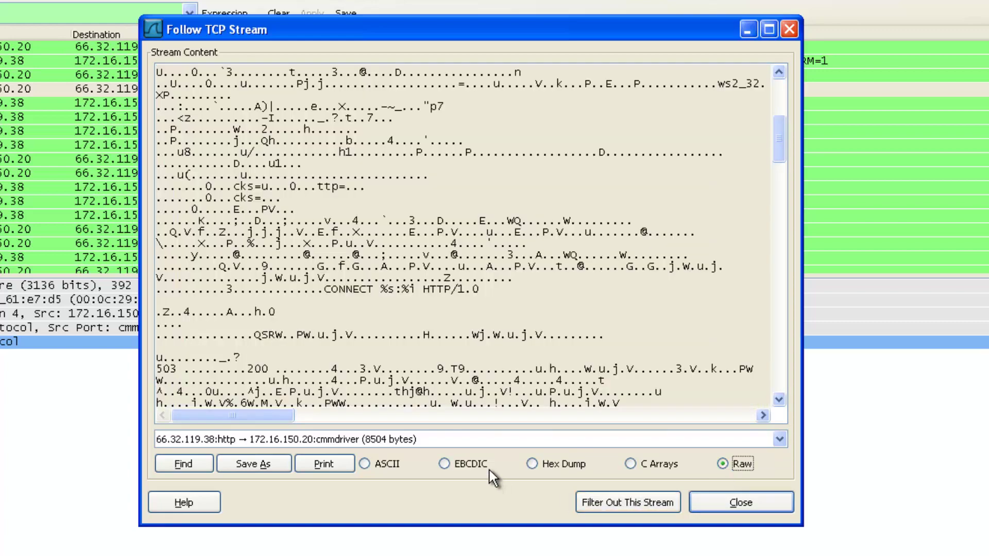
pyautogui.click(240, 465)
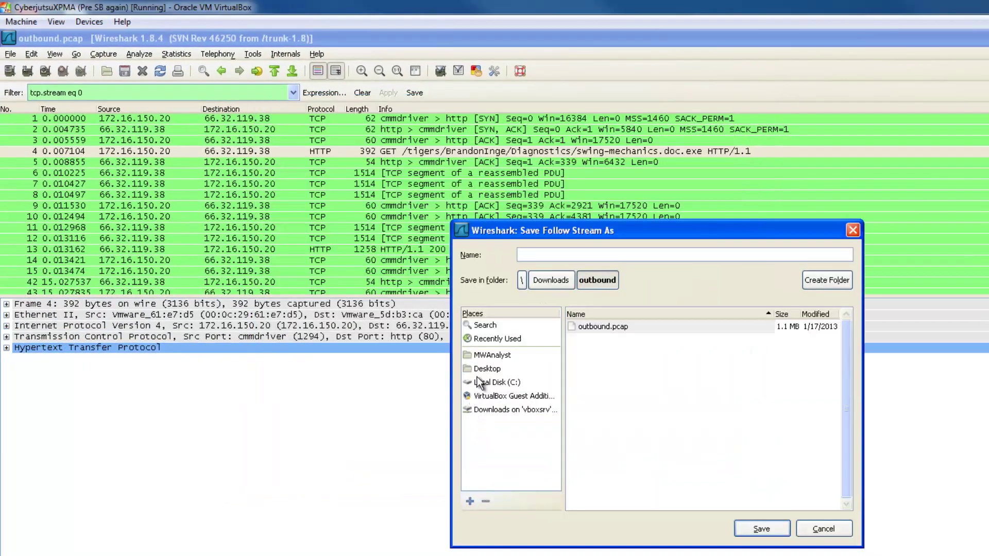
pyautogui.click(819, 528)
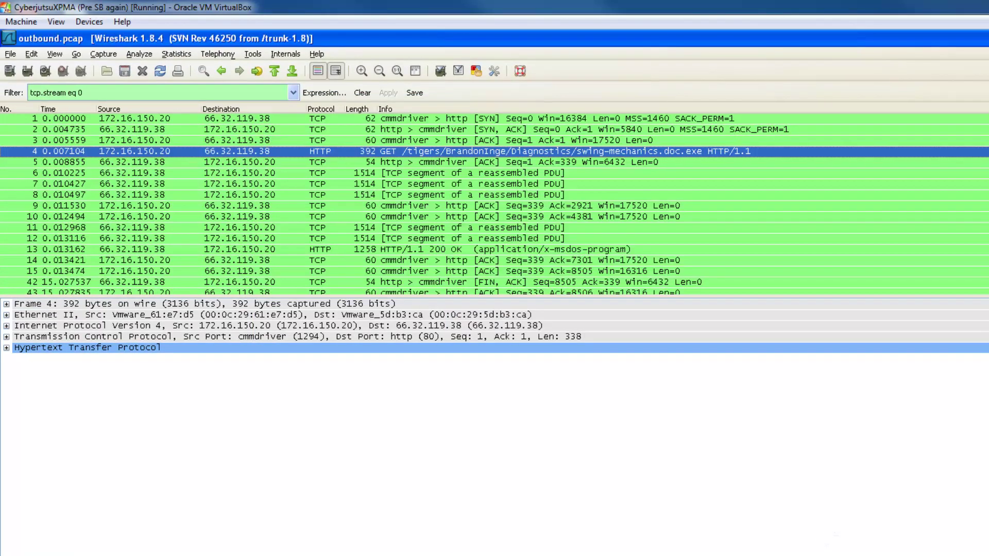
# - Follow the TCP stream of packet 4 again, examine the response headers, MZ header and executable contents, and close the stream window
pyautogui.rightClick(460, 152)
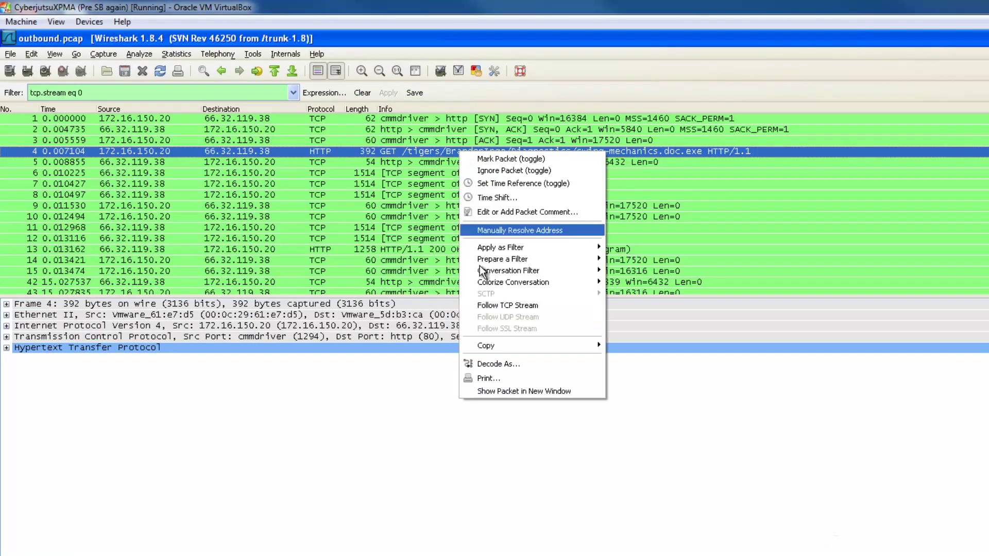
pyautogui.click(491, 304)
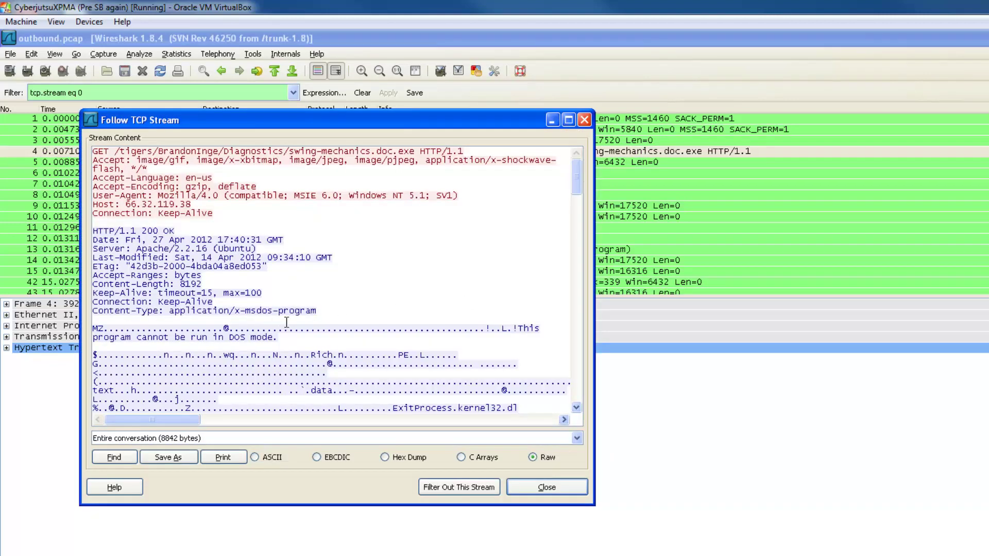
pyautogui.moveTo(306, 311); pyautogui.dragTo(316, 311)
pyautogui.moveTo(243, 300); pyautogui.dragTo(111, 231)
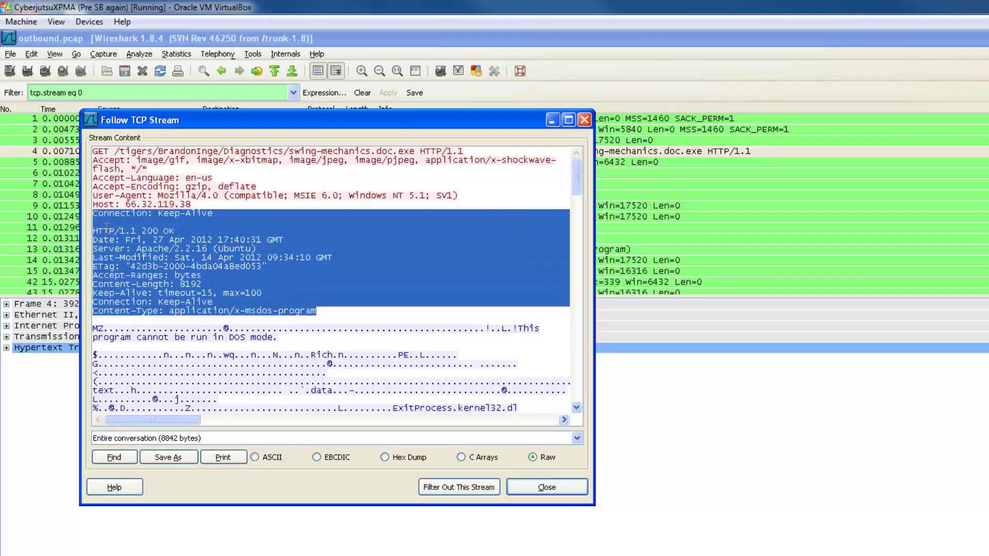
pyautogui.click(105, 314)
pyautogui.moveTo(93, 329); pyautogui.dragTo(132, 336)
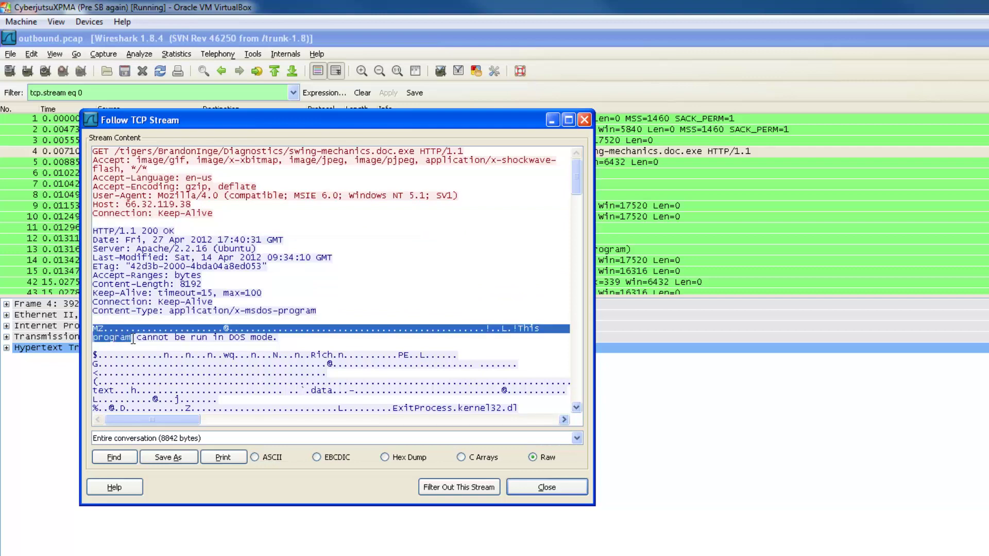
pyautogui.scroll(-7, 171, 337)
pyautogui.scroll(-5, 172, 337)
pyautogui.moveTo(576, 232); pyautogui.dragTo(582, 407)
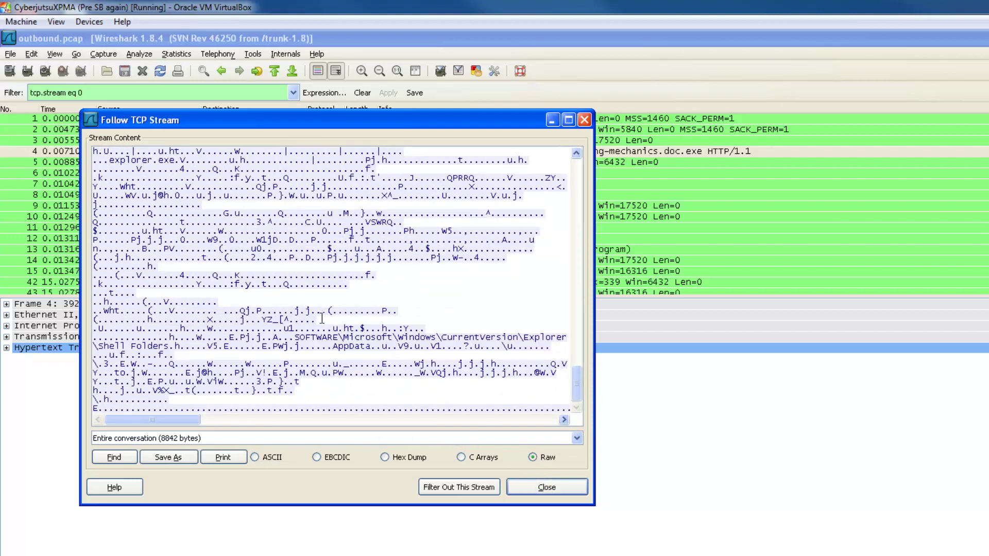
pyautogui.click(541, 487)
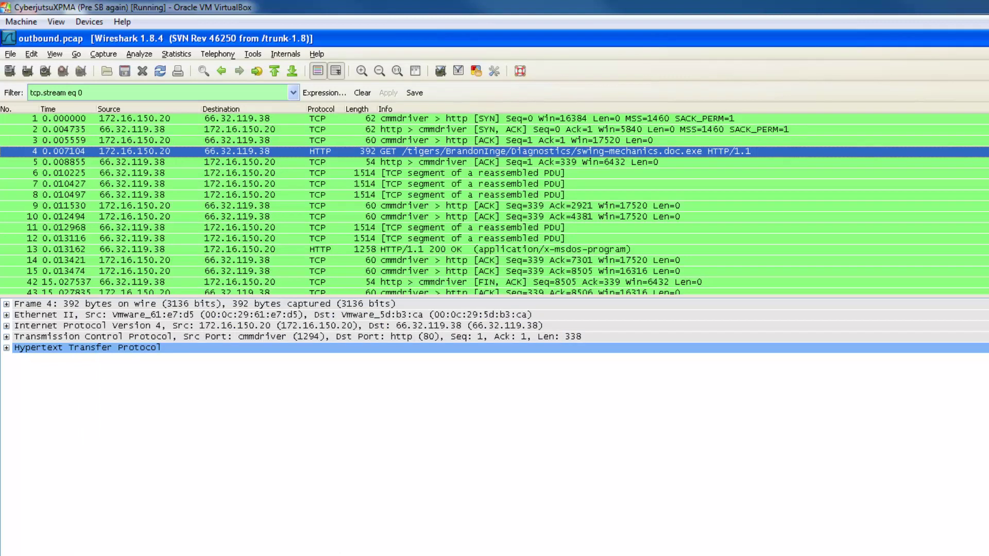
# - Switch to Chrome and search the web for network miner in a new tab
pyautogui.click(388, 555)
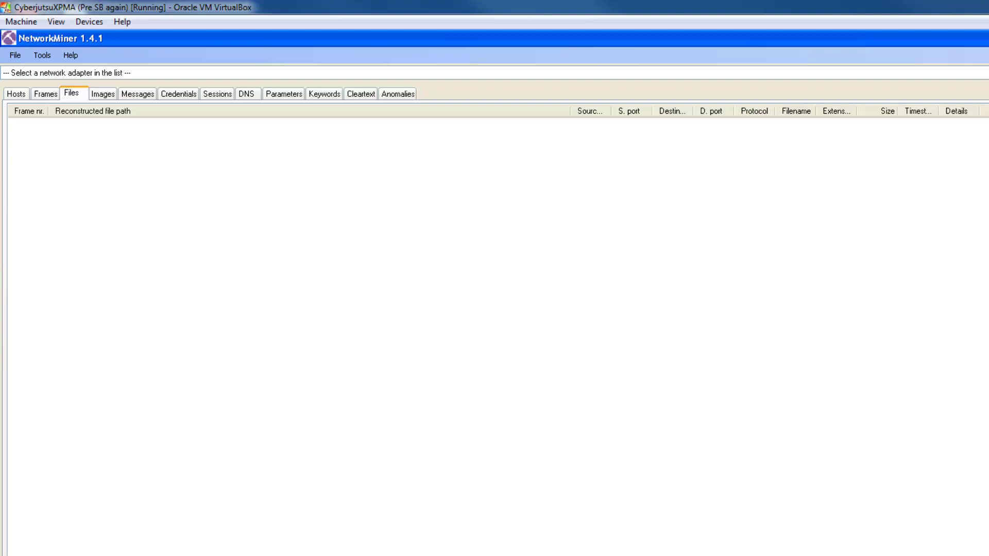
pyautogui.click(355, 555)
pyautogui.click(283, 39)
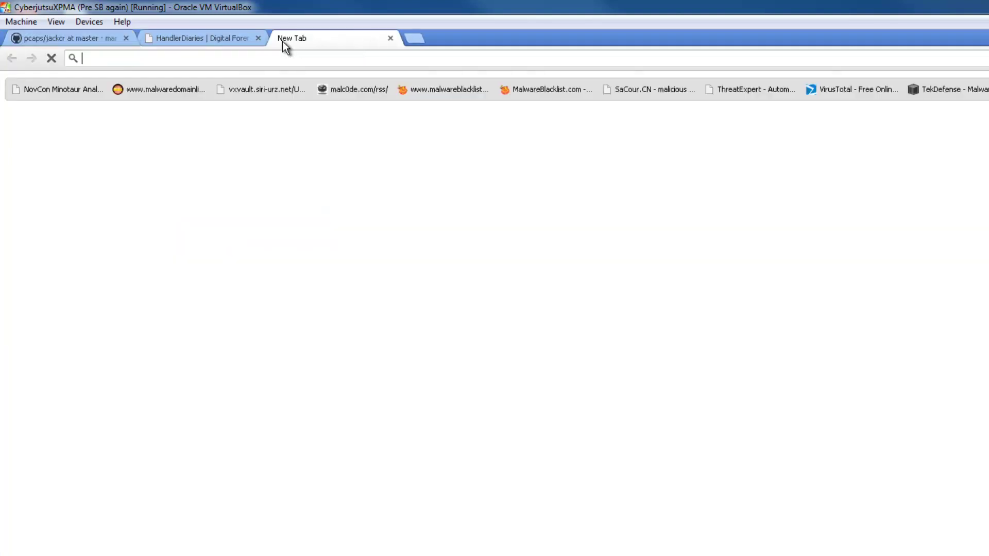
pyautogui.write('network')
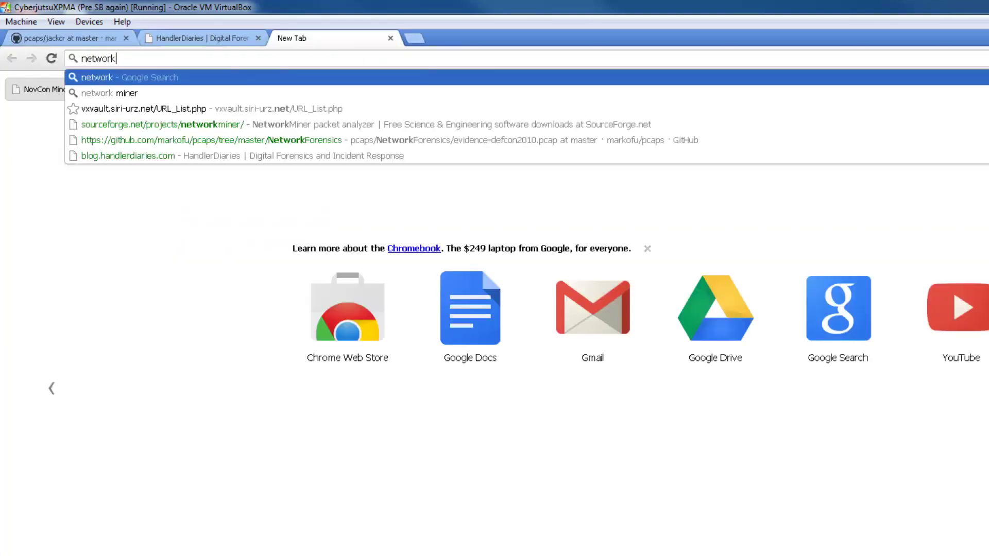
pyautogui.press('Down')
pyautogui.press('Return')
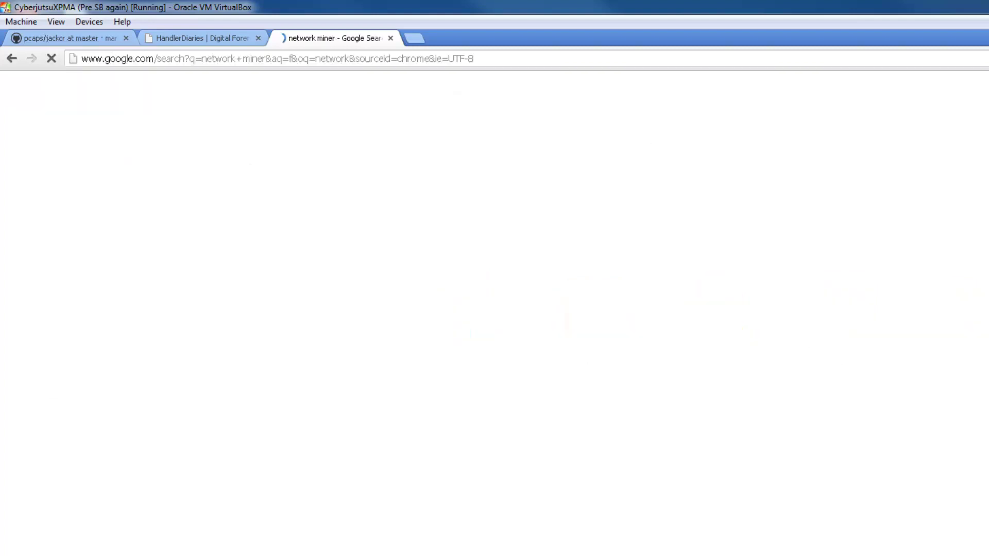
# - Open the NetworkMiner project page on SourceForge from the search results and read its description
pyautogui.click(208, 256)
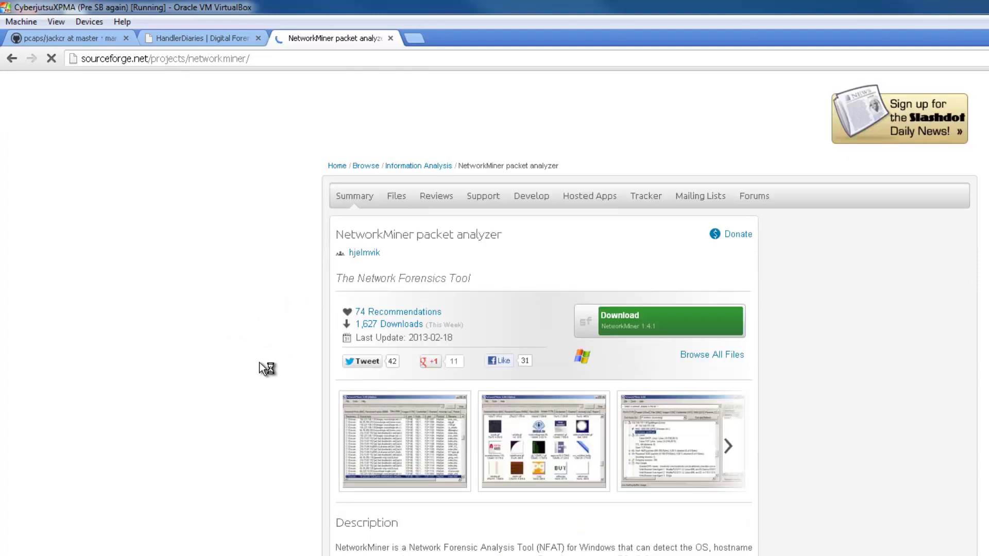
pyautogui.scroll(-3, 410, 472)
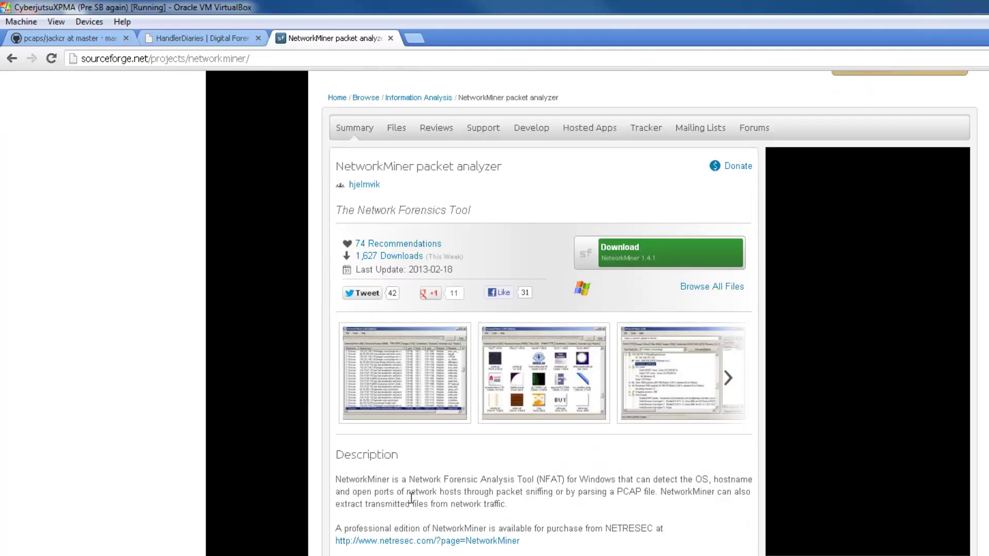
pyautogui.hotkey('ctrl', '+')
pyautogui.hotkey('ctrl', '+')
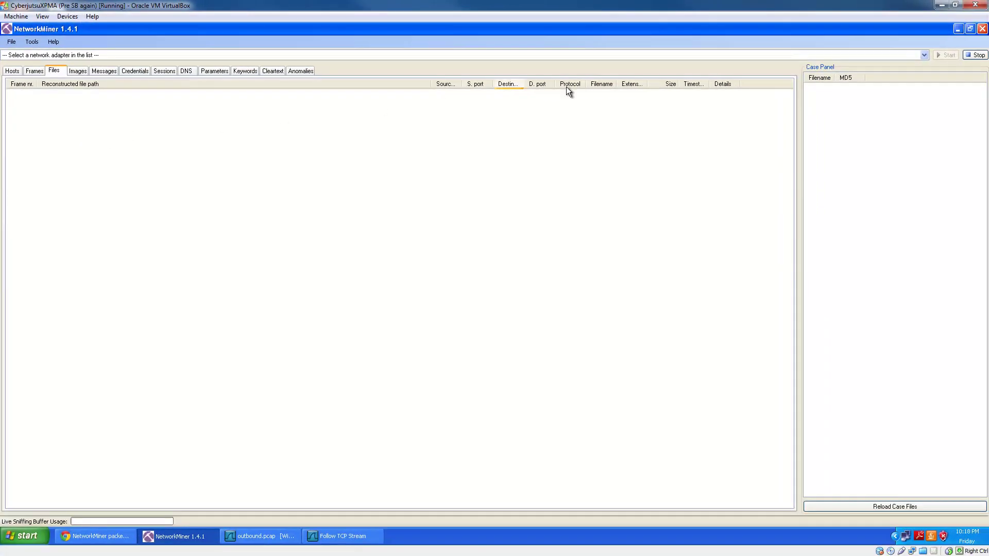
# - Switch to NetworkMiner, view the network adapter choices without picking one, and open outbound.pcap from the outbound folder
pyautogui.click(925, 55)
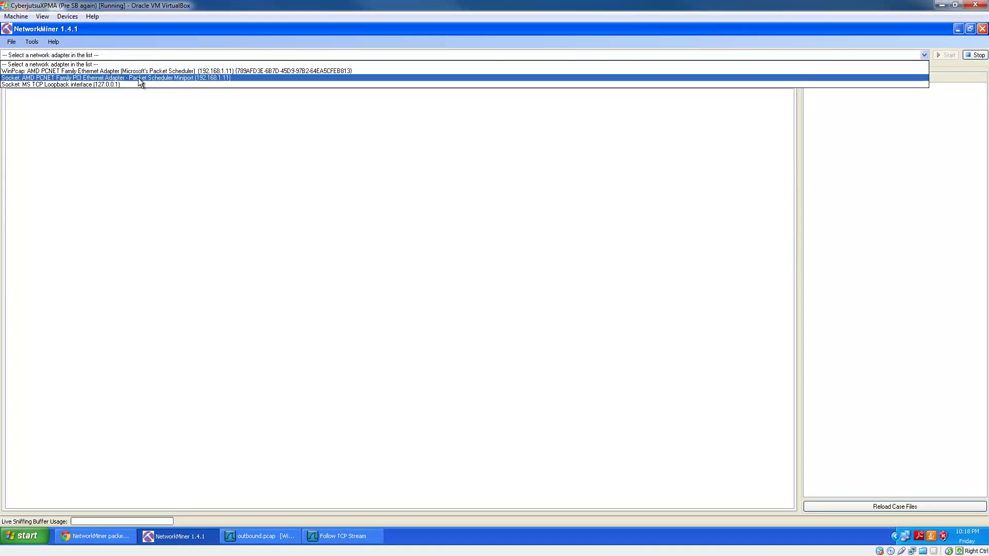
pyautogui.click(245, 213)
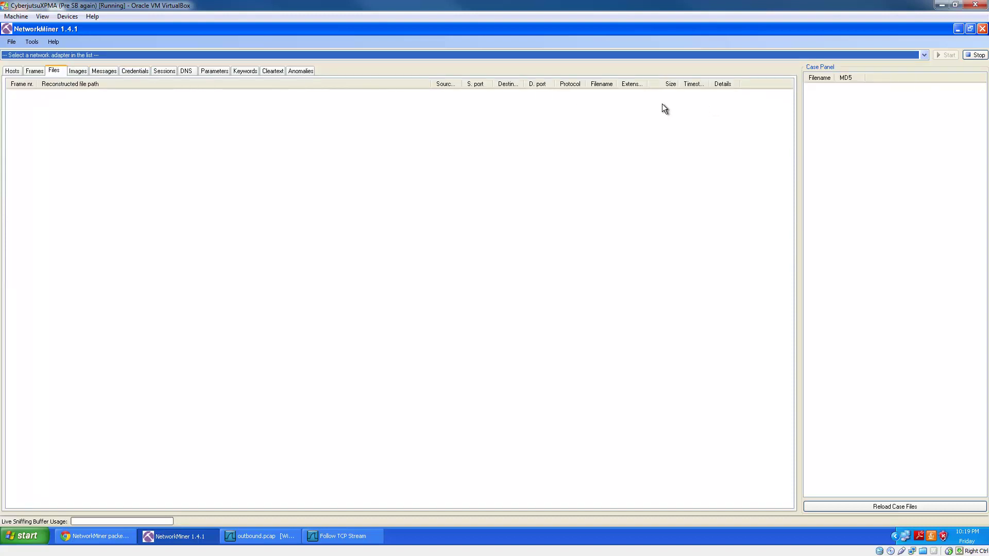
pyautogui.click(11, 41)
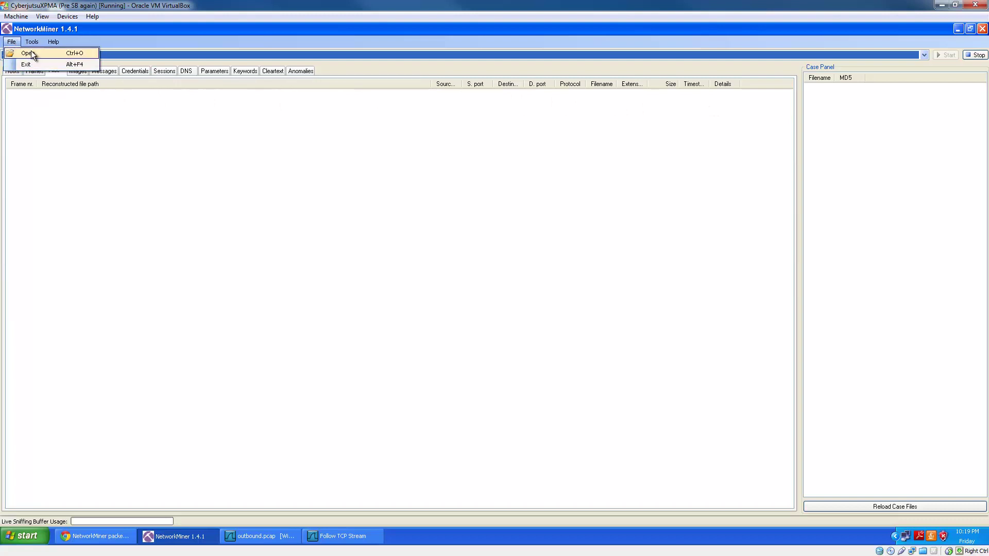
pyautogui.click(27, 53)
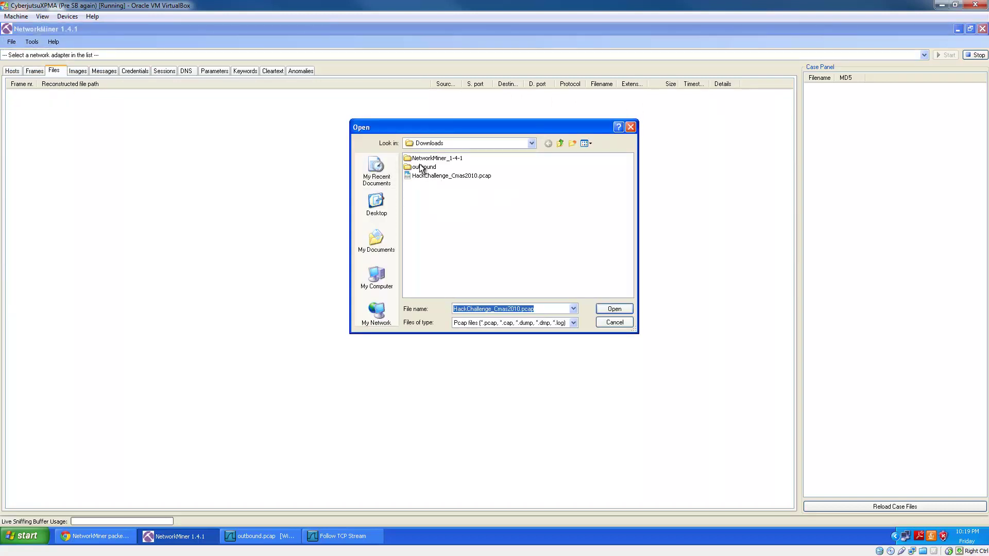
pyautogui.doubleClick(422, 167)
pyautogui.click(425, 158)
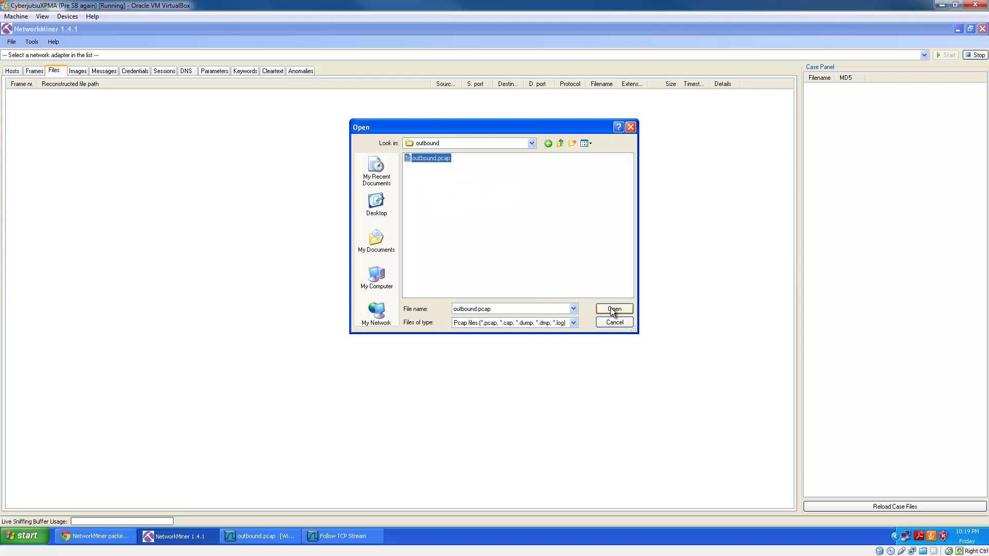
pyautogui.click(613, 309)
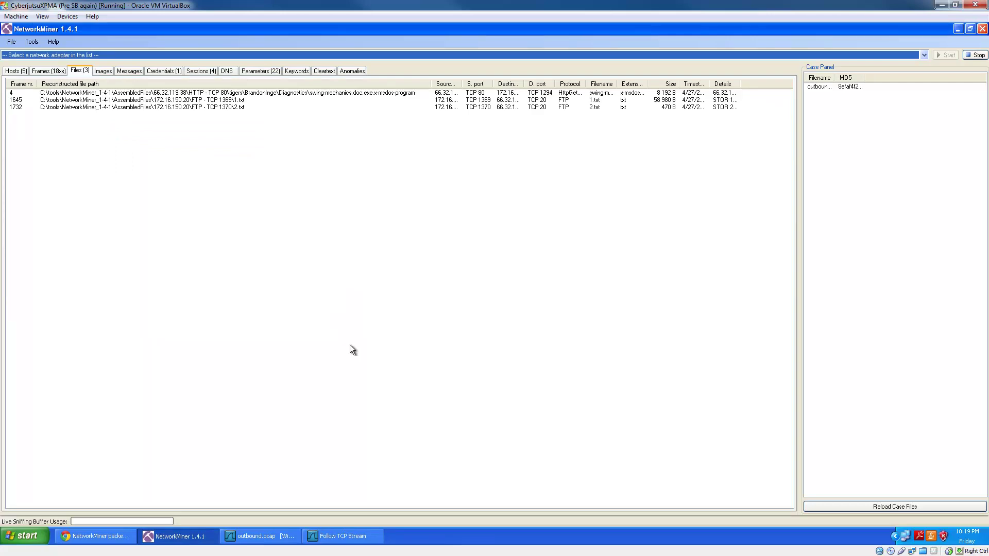
# - Close the leftover Follow TCP Stream window and clear the tcp.stream eq 0 display filter in Wireshark
pyautogui.click(340, 536)
pyautogui.click(544, 357)
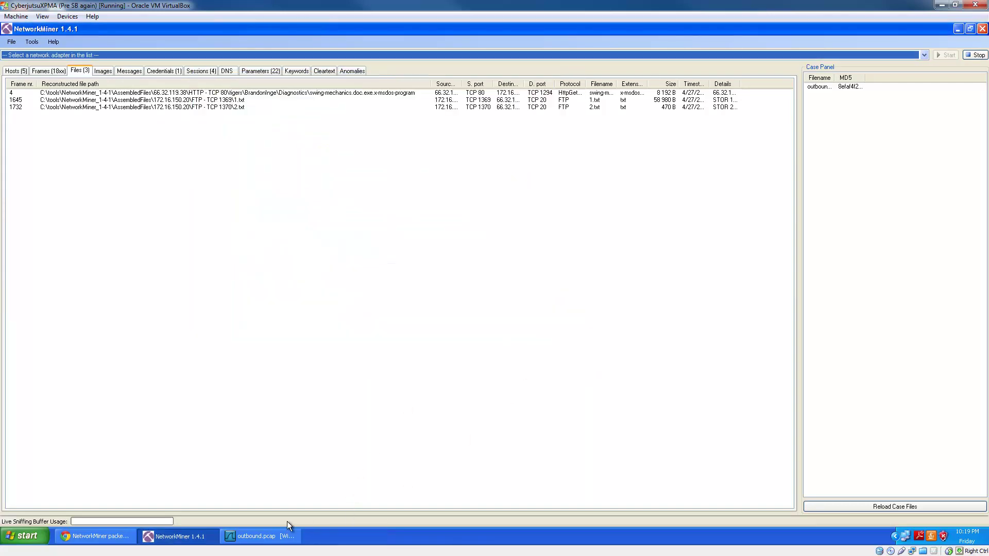
pyautogui.click(258, 536)
pyautogui.scroll(-1, 365, 121)
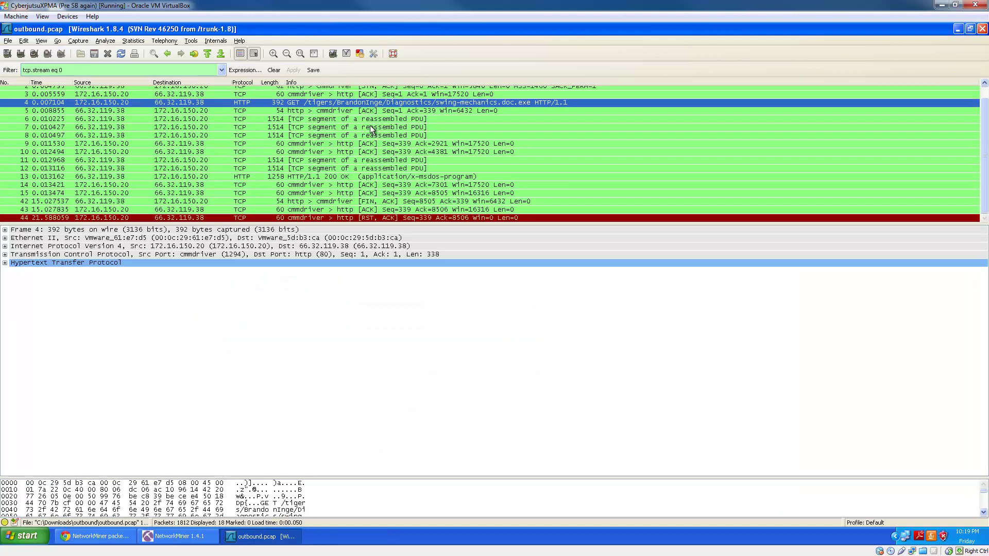
pyautogui.scroll(1, 367, 129)
pyautogui.click(273, 70)
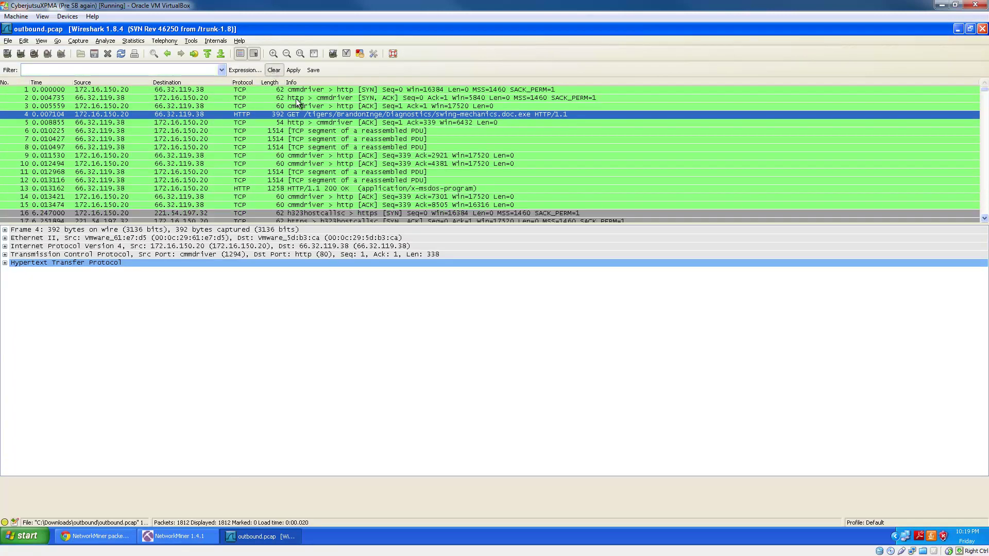
# - Look through the whole unfiltered packet list from the first packet to the last and return to its start
pyautogui.click(614, 125)
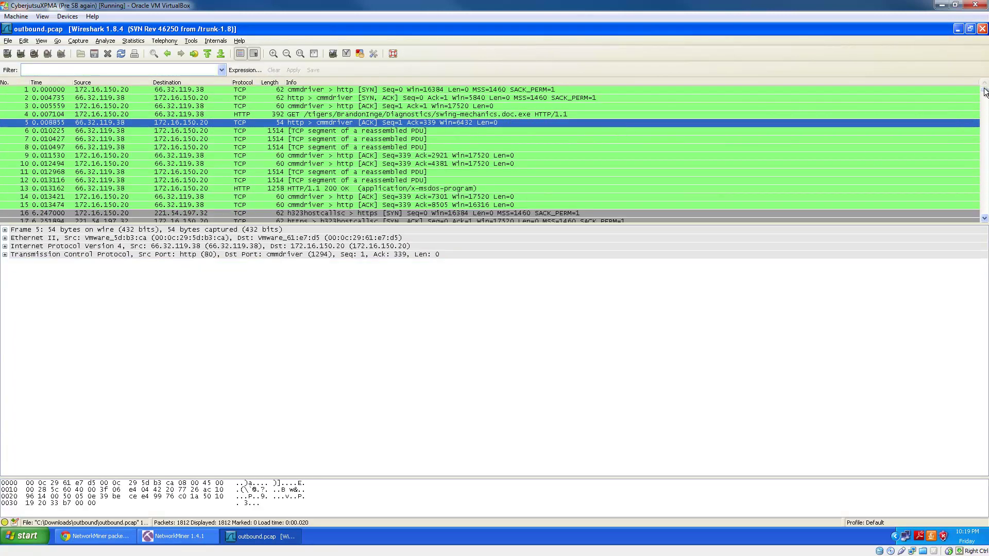
pyautogui.moveTo(985, 90); pyautogui.dragTo(985, 228)
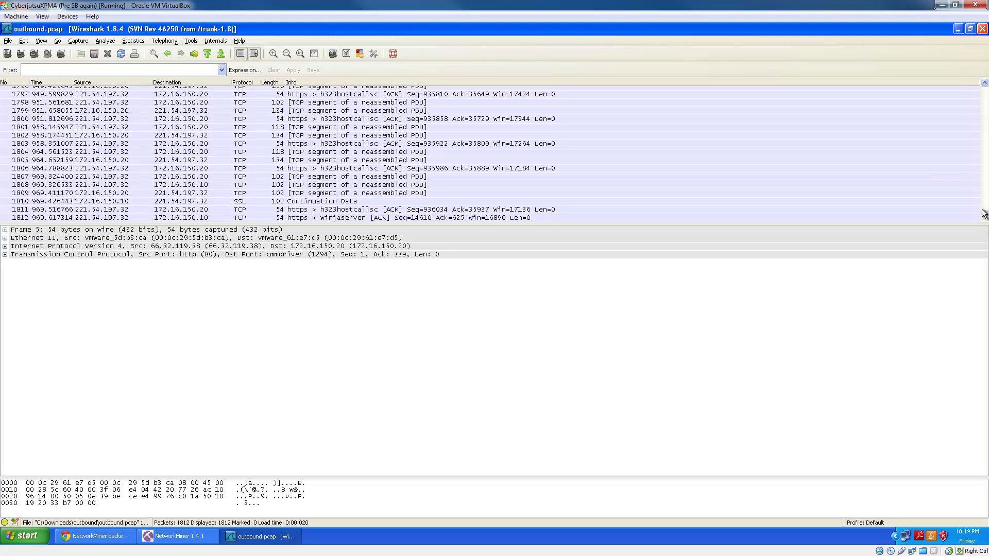
pyautogui.moveTo(985, 220); pyautogui.dragTo(976, 74)
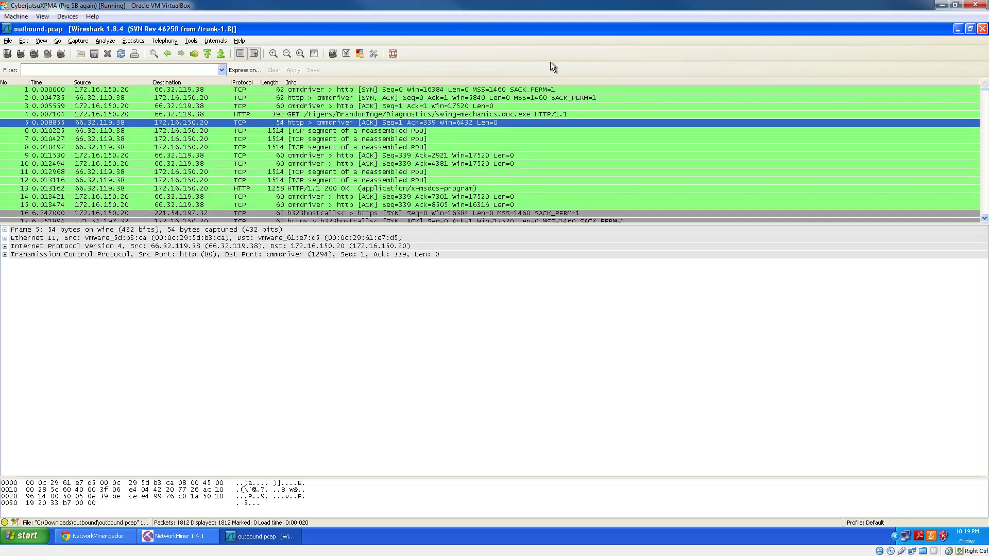
# - Return to NetworkMiner, show the capture's hosts and view the host sorting options, keeping IP Address (ascending)
pyautogui.click(957, 28)
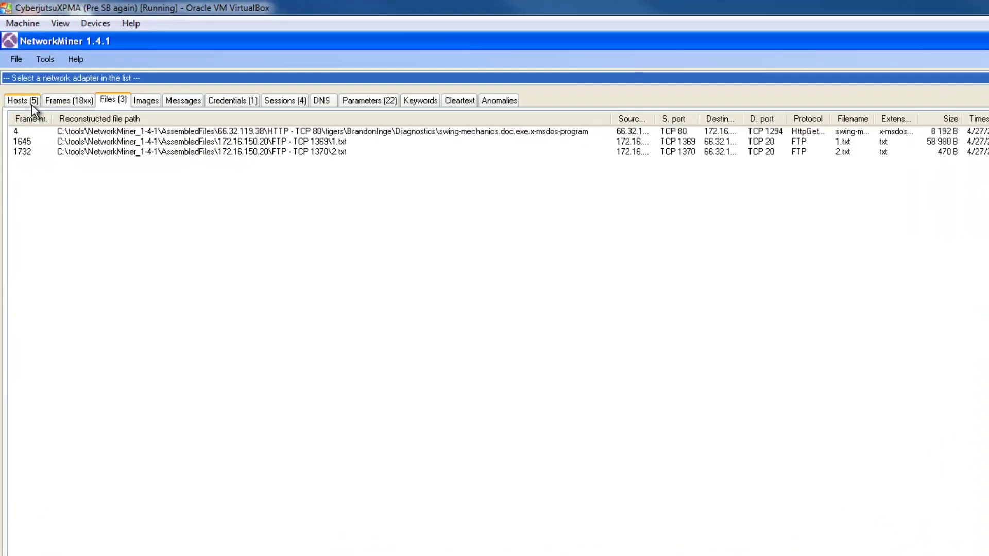
pyautogui.click(16, 71)
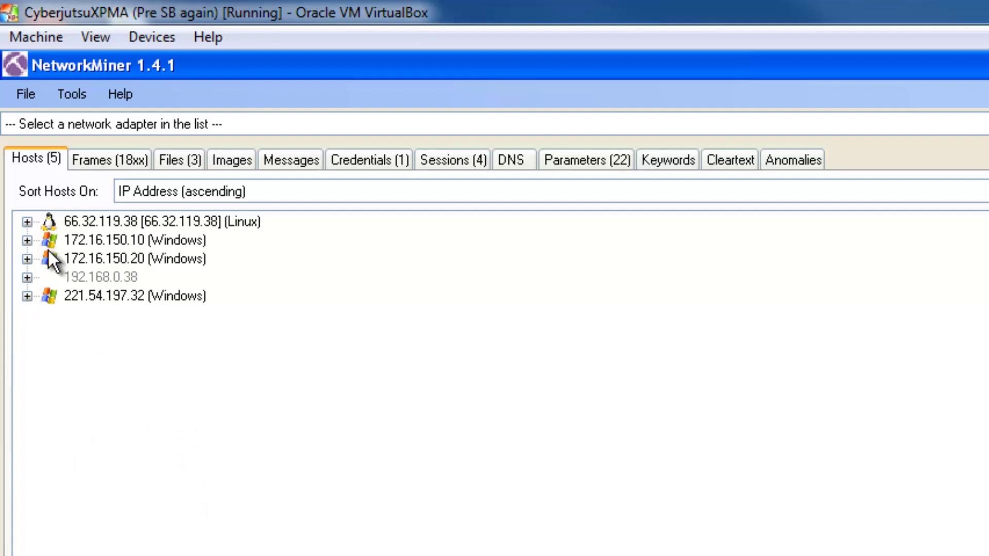
pyautogui.click(227, 195)
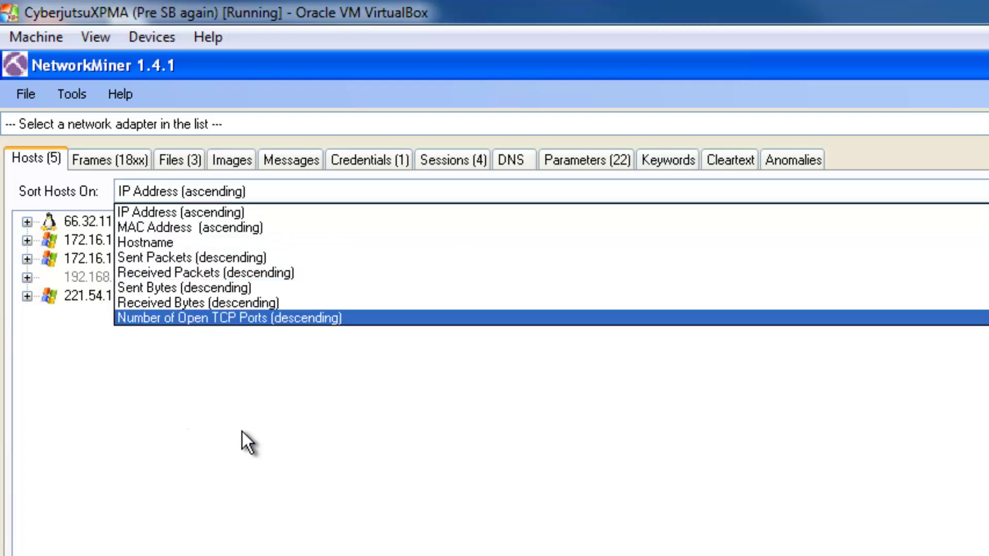
pyautogui.click(264, 426)
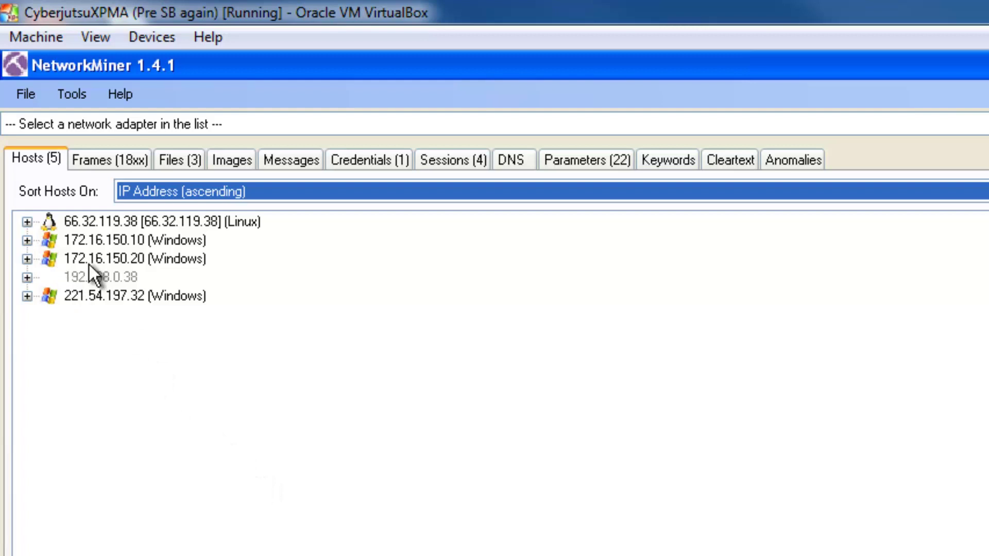
# - Expand host 66.32.119.38 and examine its IP and MAC address entries
pyautogui.click(27, 222)
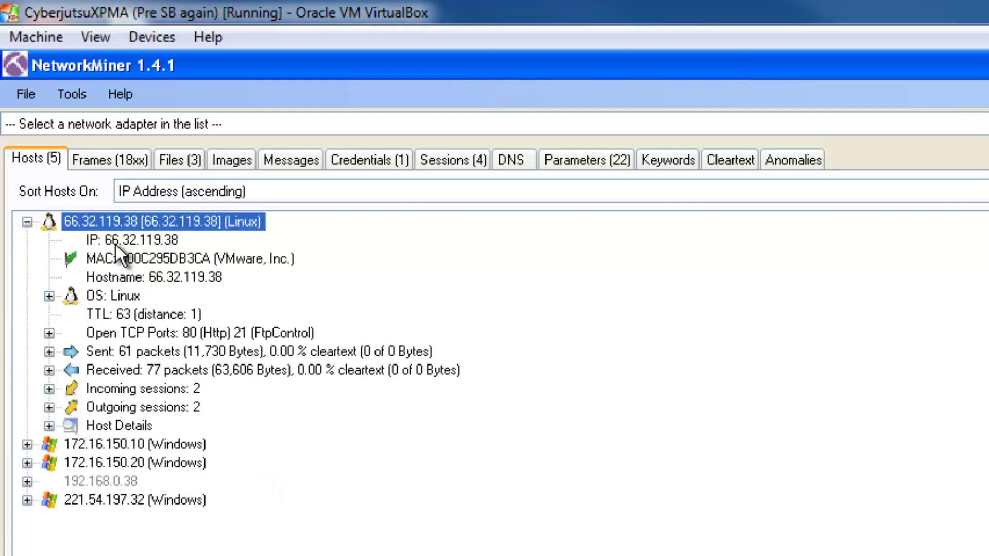
pyautogui.click(146, 240)
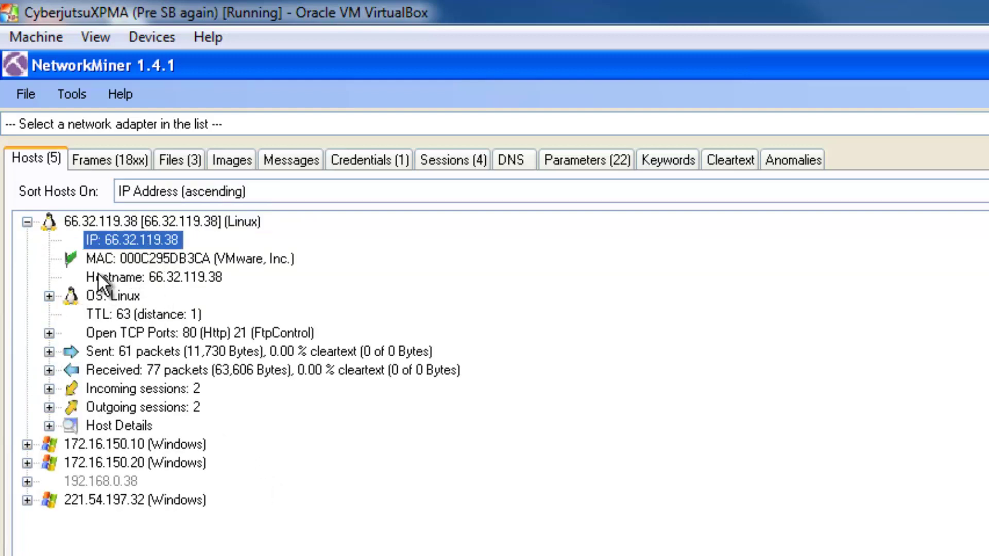
pyautogui.click(142, 261)
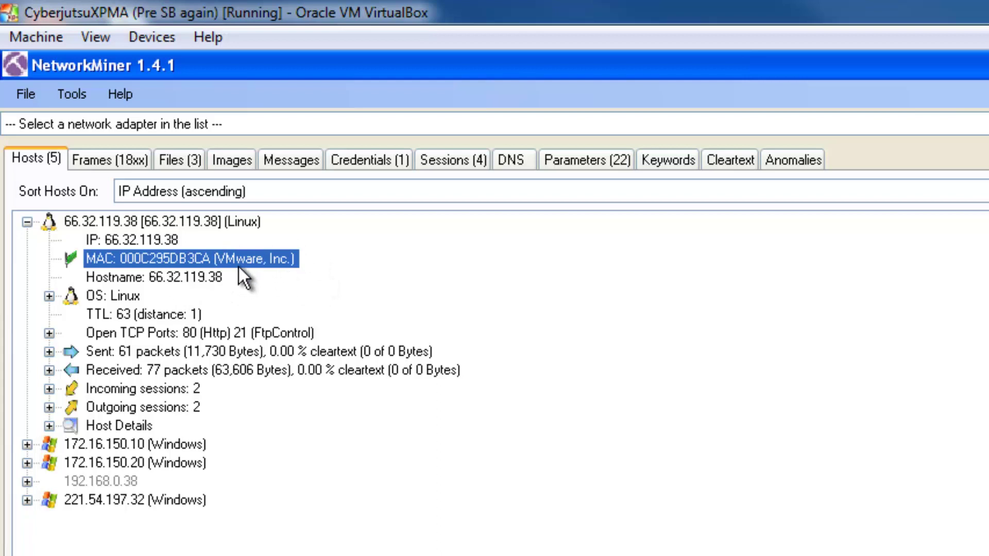
# - Expand the OS entry of host 66.32.119.38 and compare the Ettercap and Satori TCP fingerprint guesses
pyautogui.click(48, 297)
pyautogui.click(131, 315)
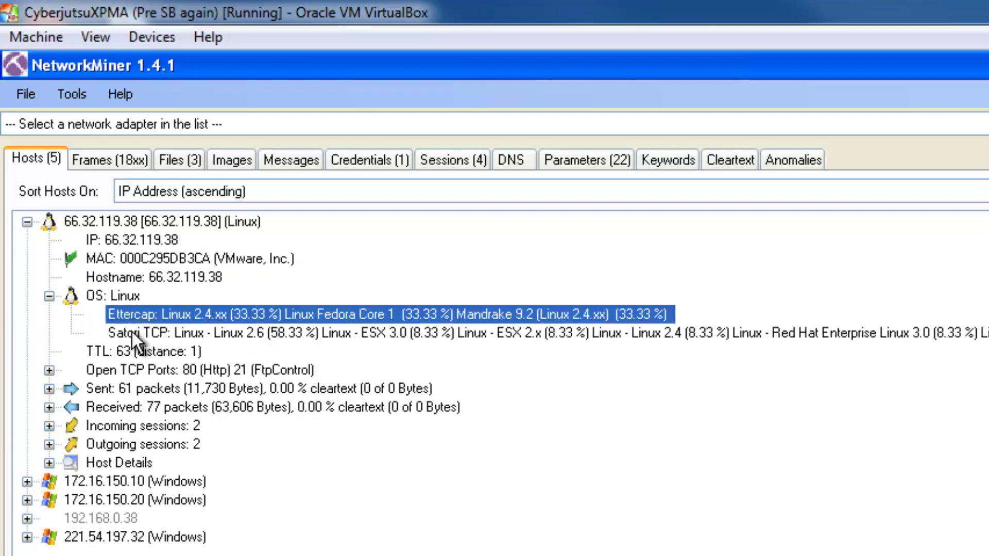
pyautogui.click(277, 334)
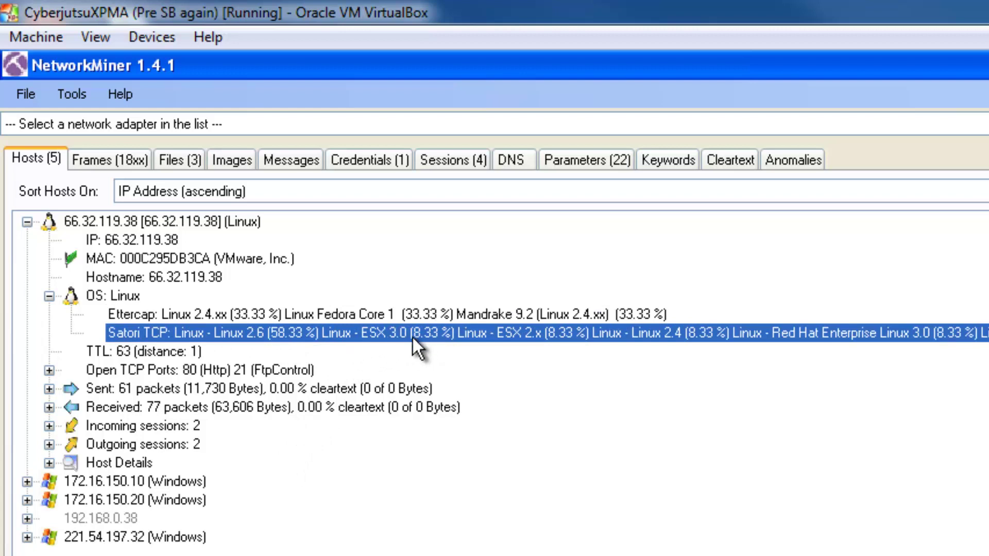
pyautogui.click(277, 311)
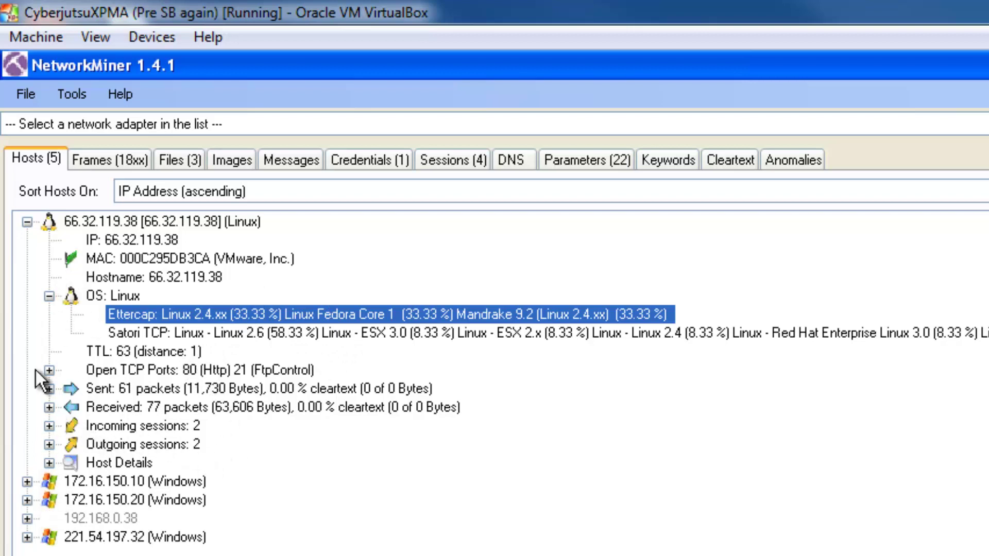
# - Expand host 172.16.150.10, then look over the capture's frames, extracted images and messages
pyautogui.click(27, 481)
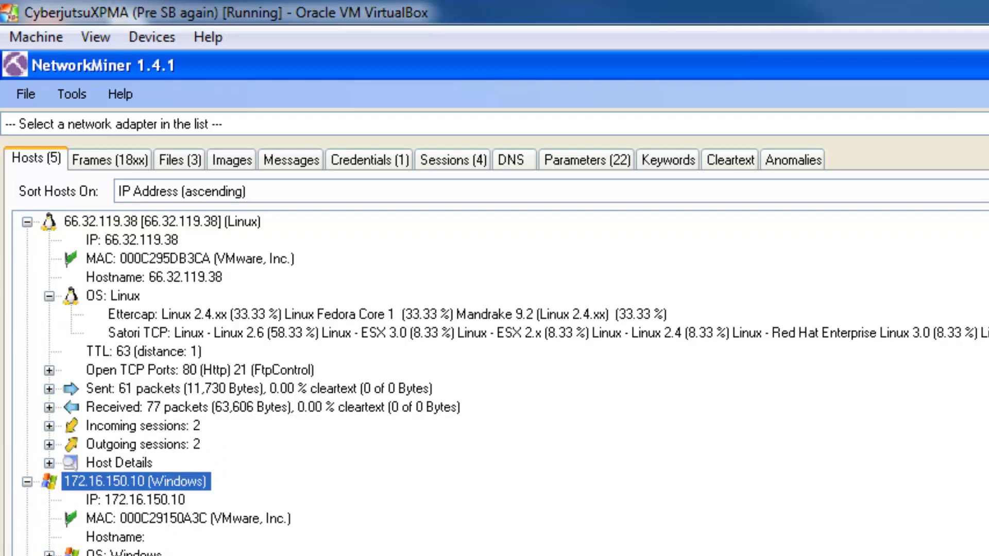
pyautogui.click(49, 555)
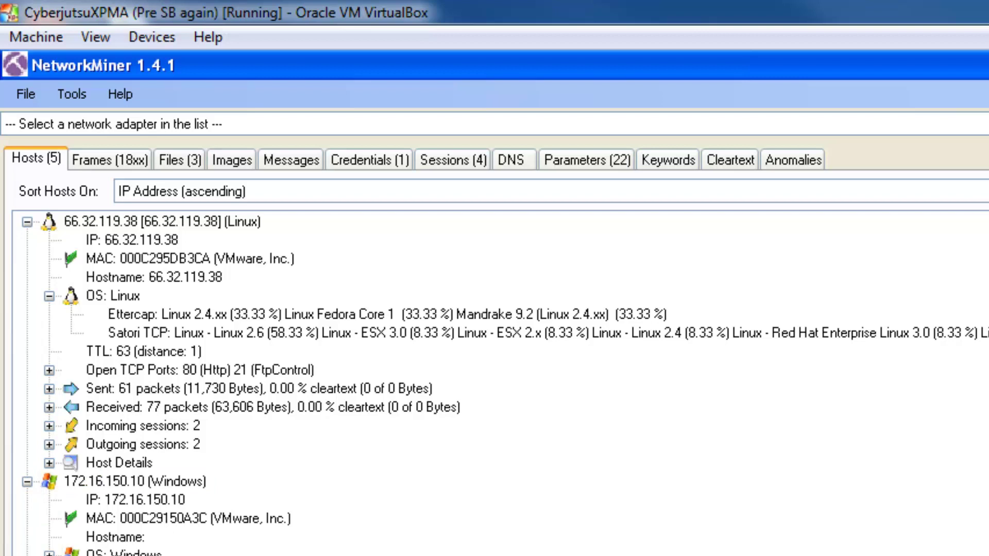
pyautogui.click(125, 159)
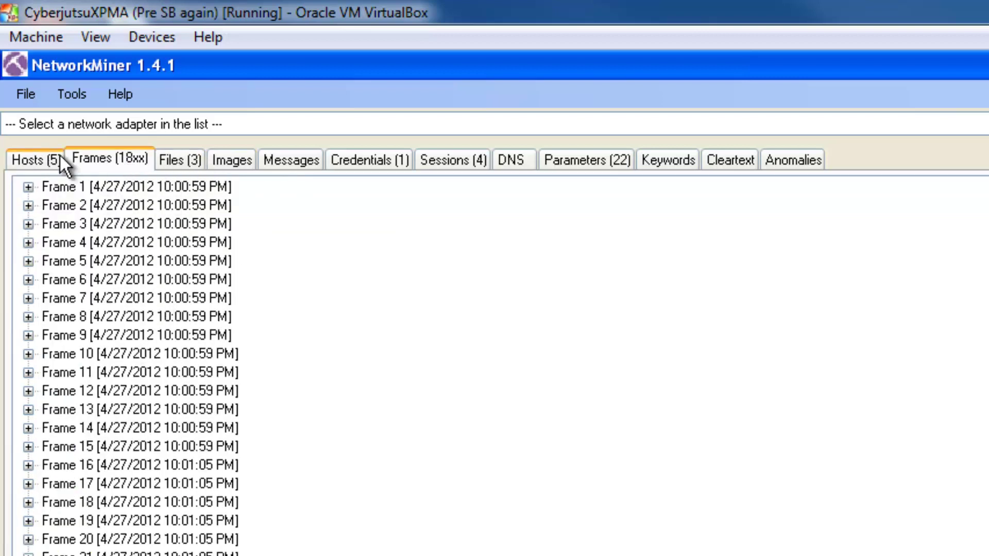
pyautogui.click(215, 161)
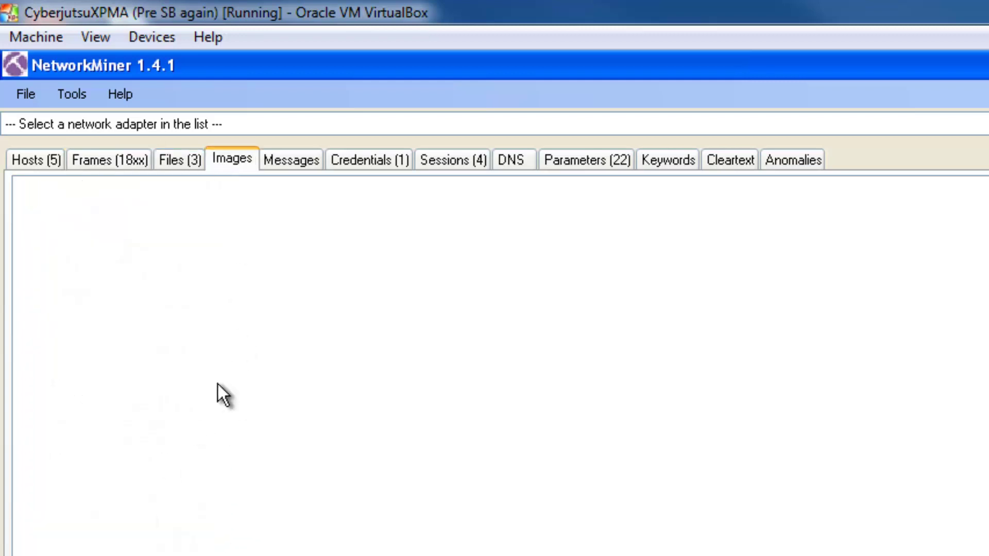
pyautogui.click(289, 170)
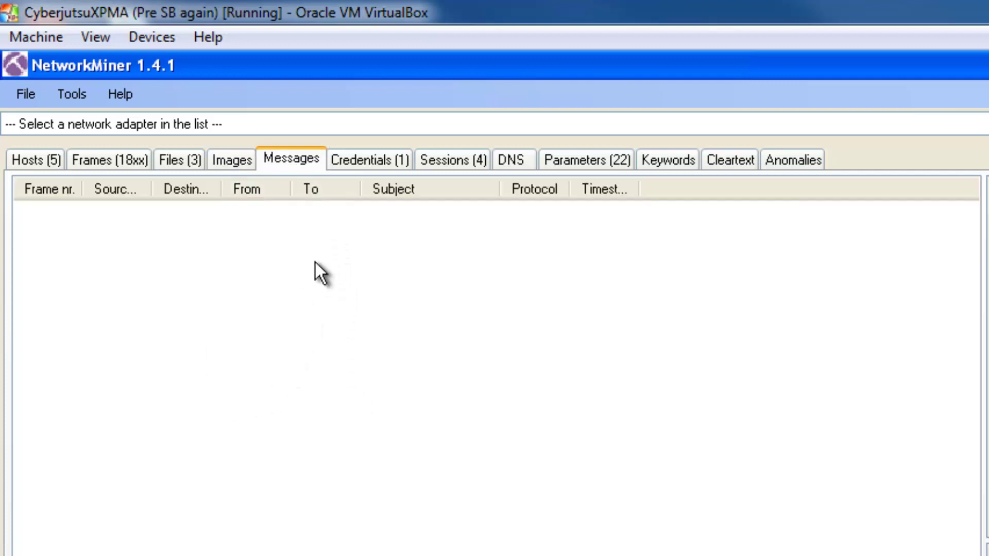
# - Examine the captured FTP credentials entry and the server ports of the recorded sessions
pyautogui.click(340, 166)
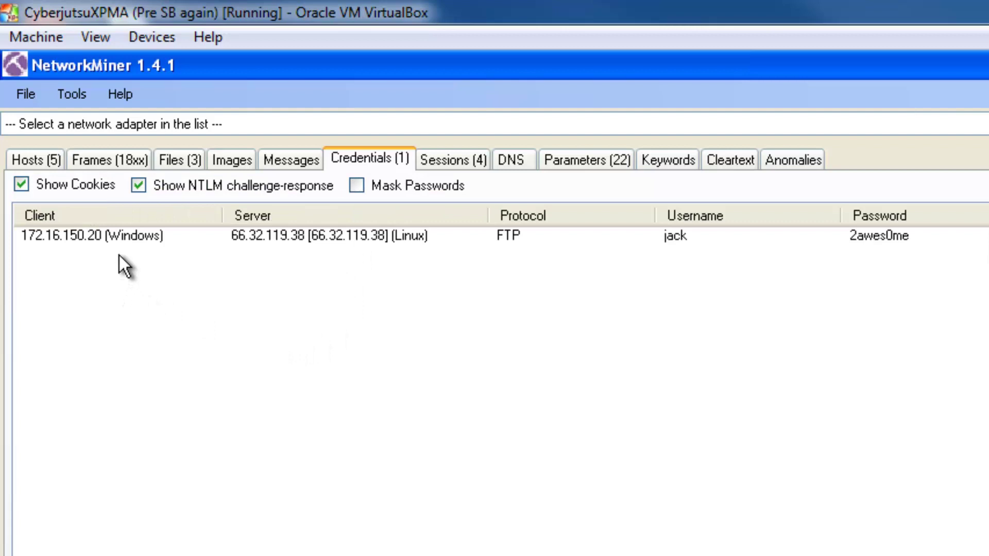
pyautogui.click(520, 236)
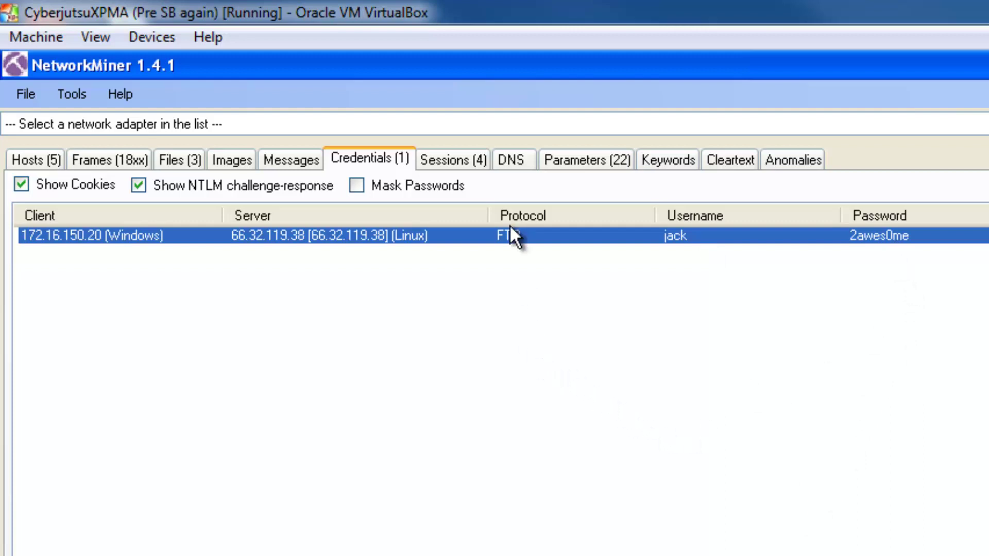
pyautogui.click(457, 161)
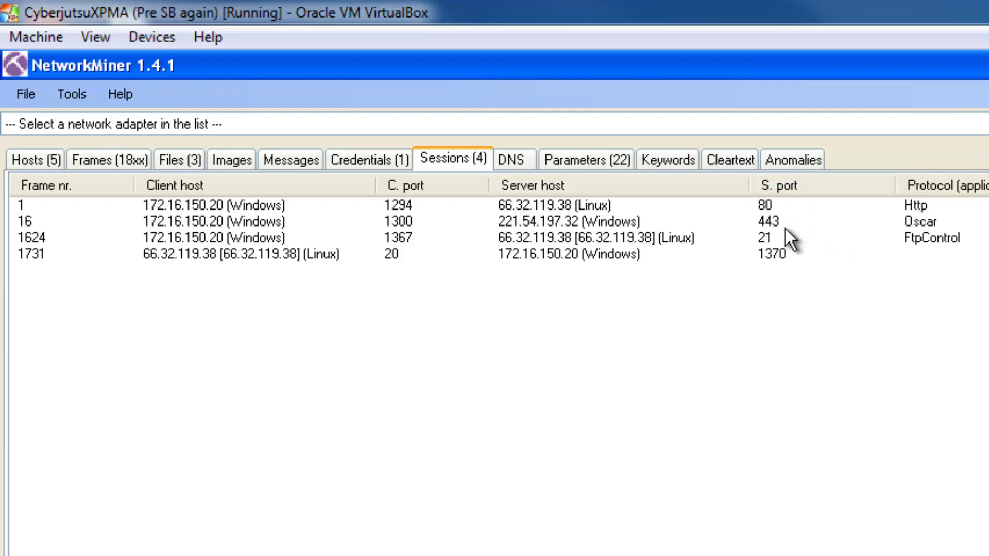
pyautogui.click(772, 205)
pyautogui.click(767, 253)
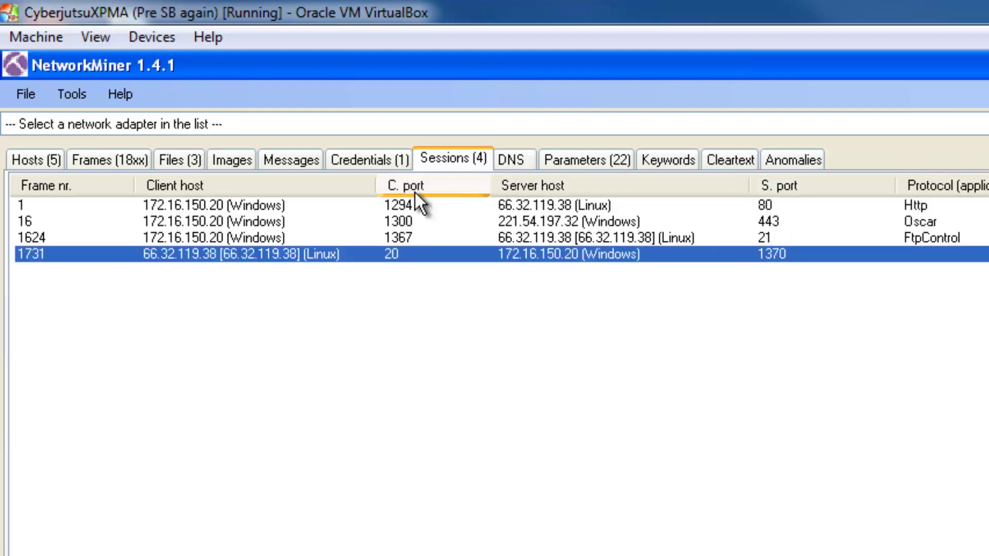
# - Check the DNS records and examine the captured parameters, including the FTP server banner and User-Agent values
pyautogui.click(508, 162)
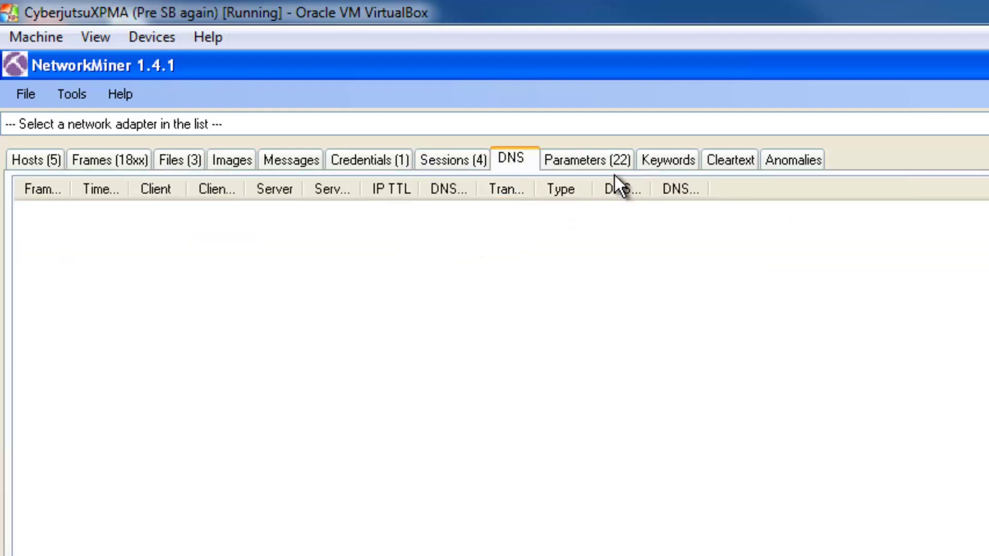
pyautogui.click(587, 164)
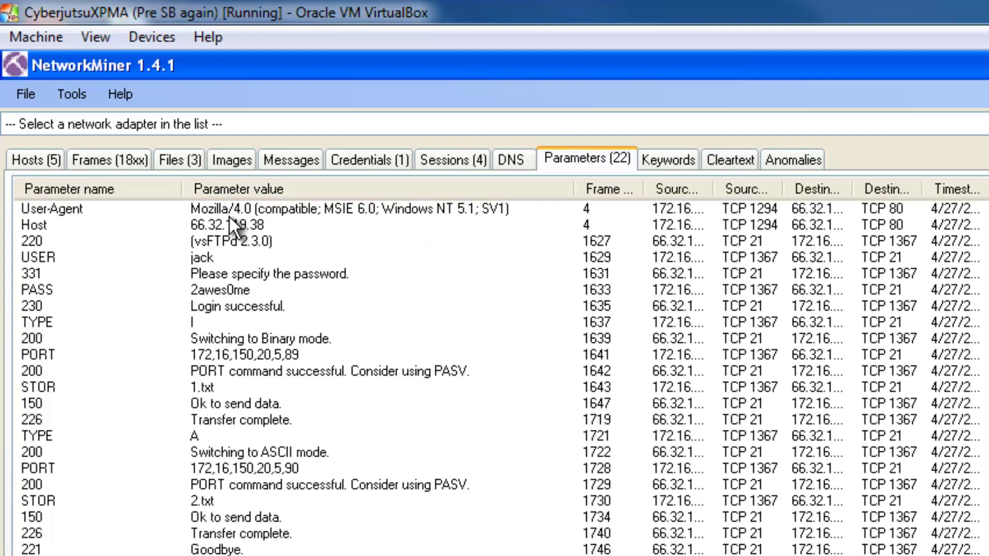
pyautogui.press('Down')
pyautogui.click(203, 243)
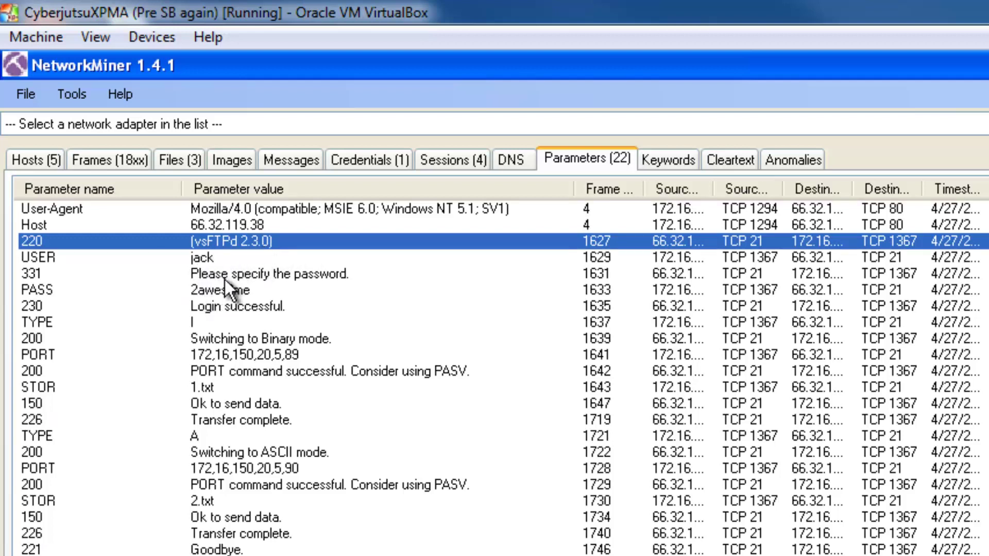
pyautogui.click(238, 209)
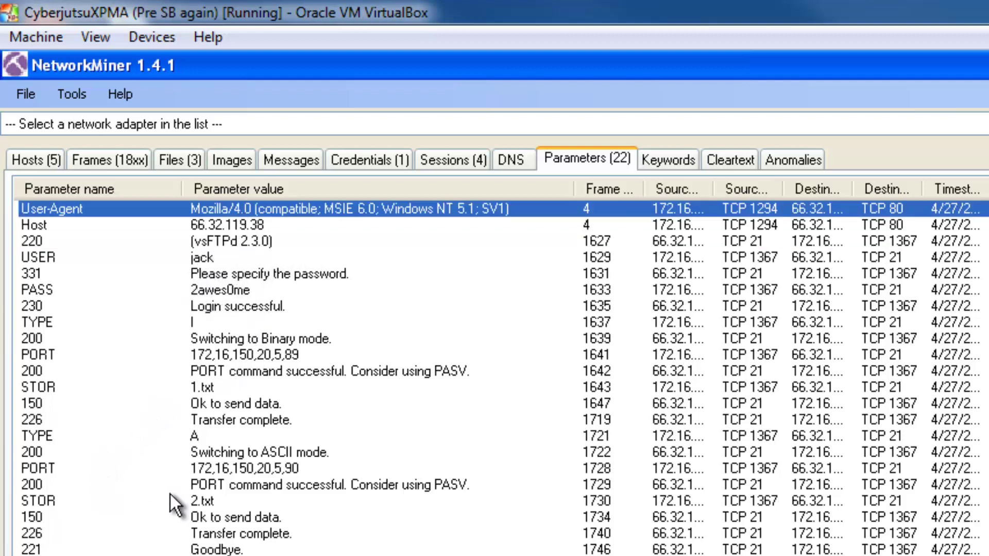
# - View the keyword search options and read through the cleartext words extracted from all packets
pyautogui.click(668, 157)
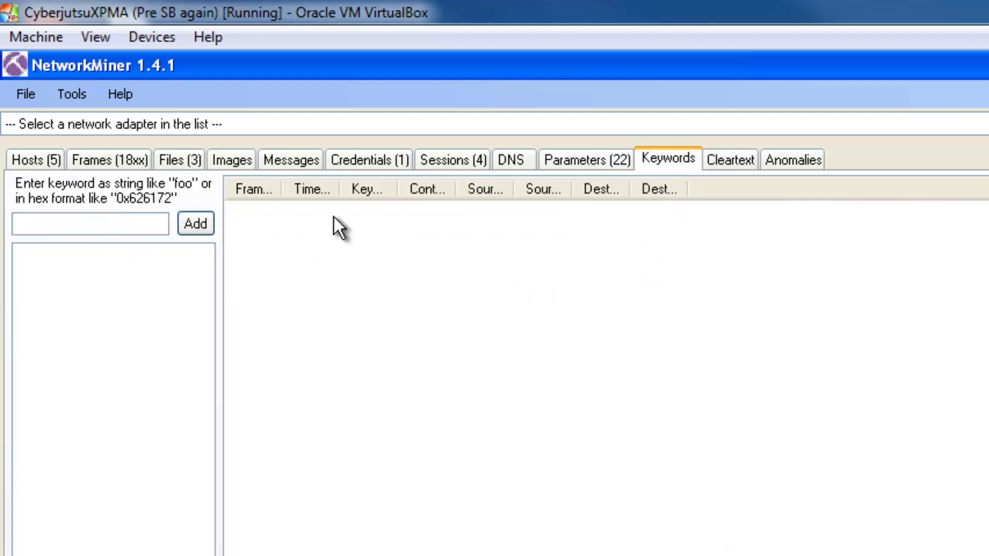
pyautogui.click(714, 162)
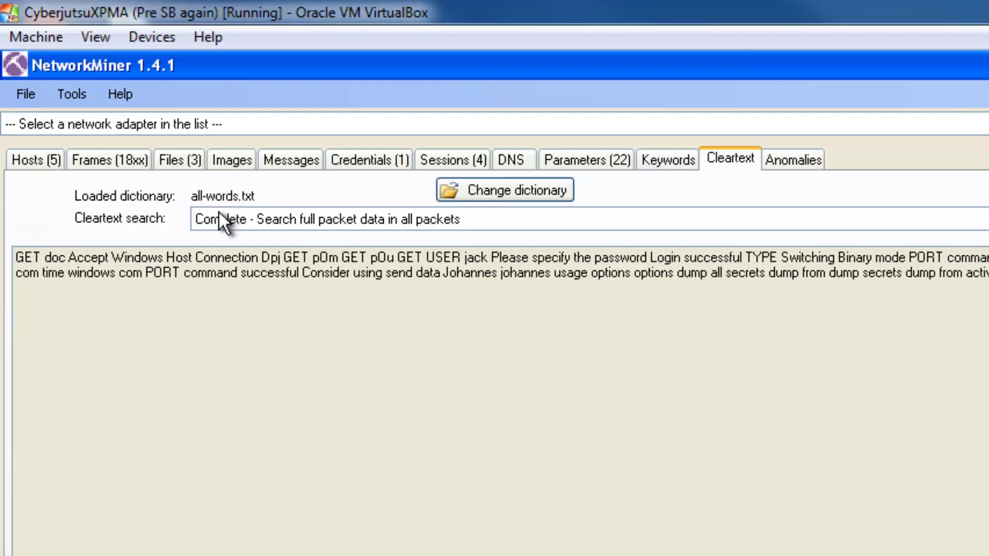
pyautogui.moveTo(16, 257); pyautogui.dragTo(979, 273)
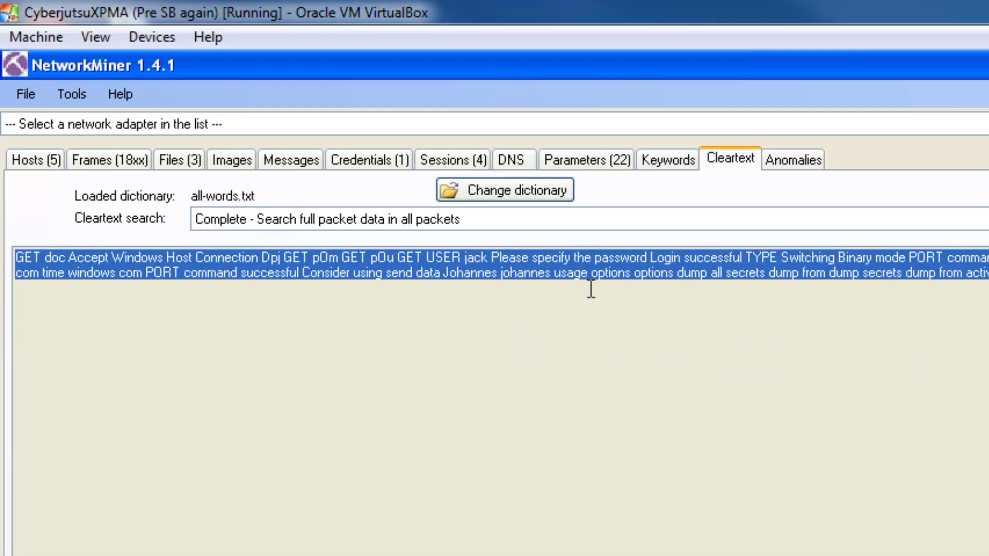
# - Show the reconstructed files, then switch to Wireshark and follow the TCP stream of packet 4, the GET request for swing-mechanics.doc.exe
pyautogui.click(180, 158)
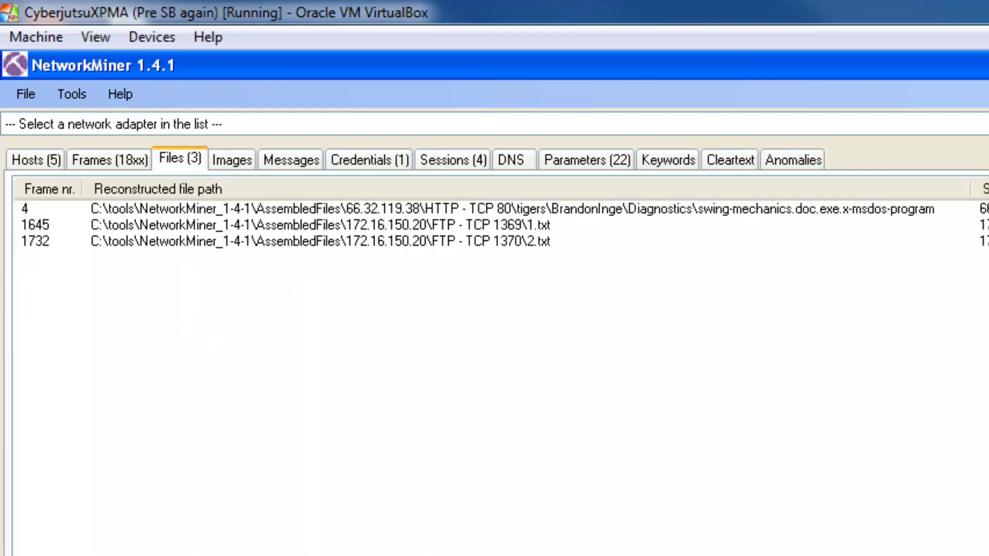
pyautogui.hotkey('alt', 'Tab')
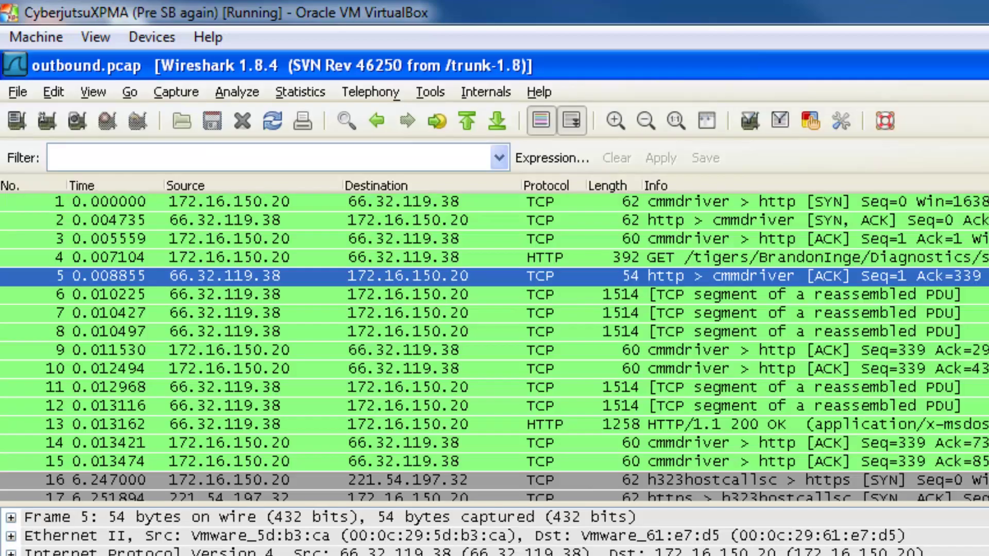
pyautogui.rightClick(540, 278)
pyautogui.click(513, 264)
pyautogui.click(512, 260)
pyautogui.rightClick(512, 260)
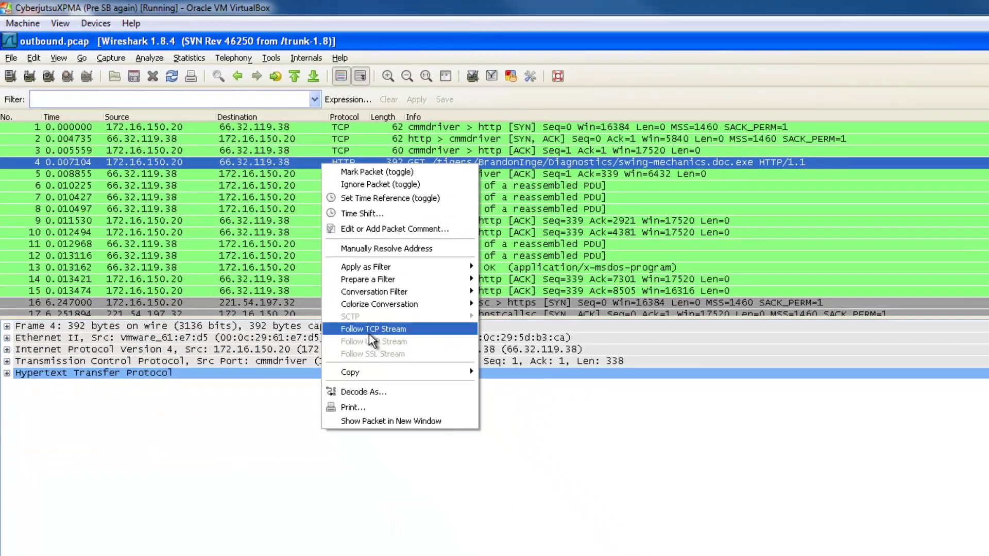
pyautogui.click(369, 330)
# - Highlight and examine the HTTP request and response headers preceding the executable data, then close the stream
pyautogui.moveTo(195, 332); pyautogui.dragTo(379, 434)
pyautogui.click(190, 336)
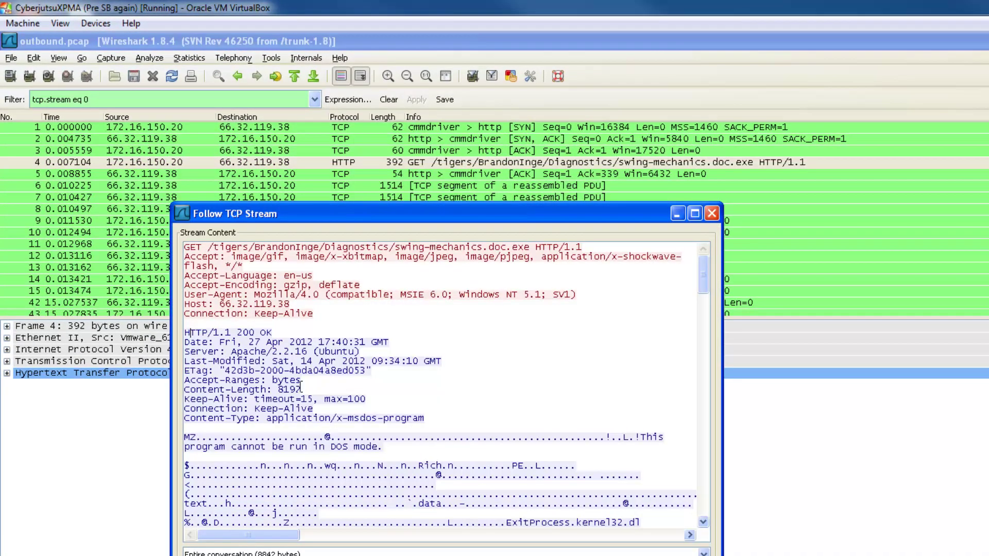
pyautogui.moveTo(432, 417); pyautogui.dragTo(178, 237)
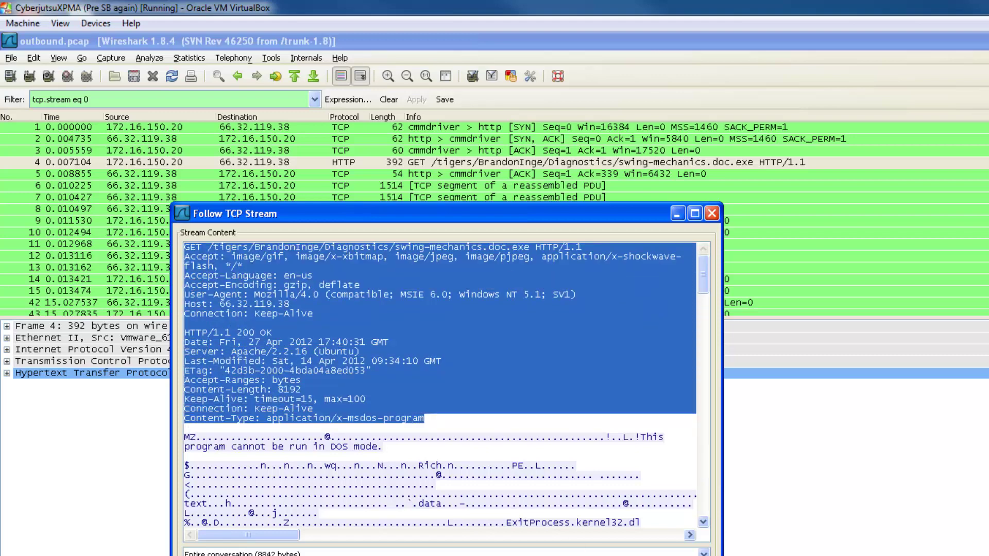
pyautogui.press('Escape')
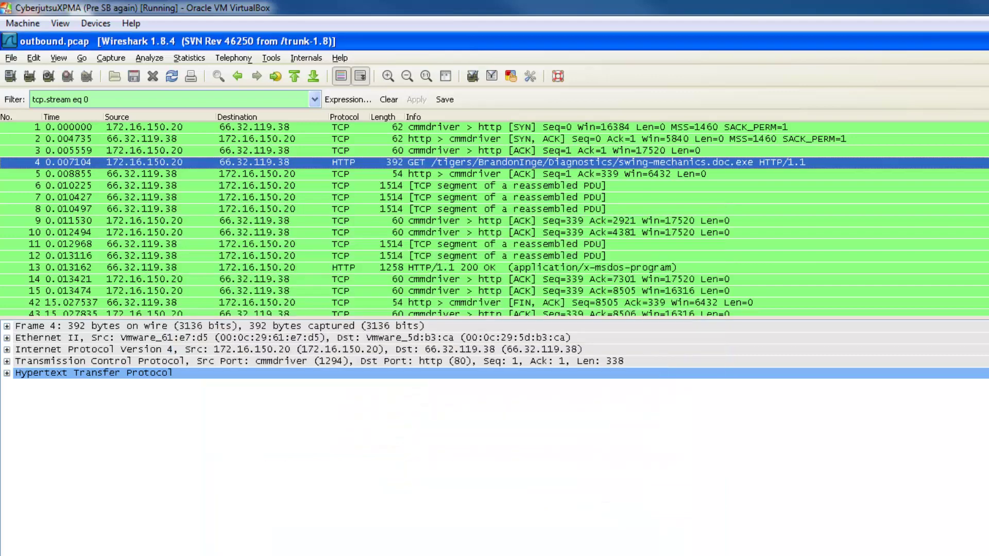
# - Return to NetworkMiner, open the folder of the reconstructed swing-mechanics.doc.exe.x-msdos-program file and view its details
pyautogui.hotkey('alt', 'Tab')
pyautogui.click(212, 131)
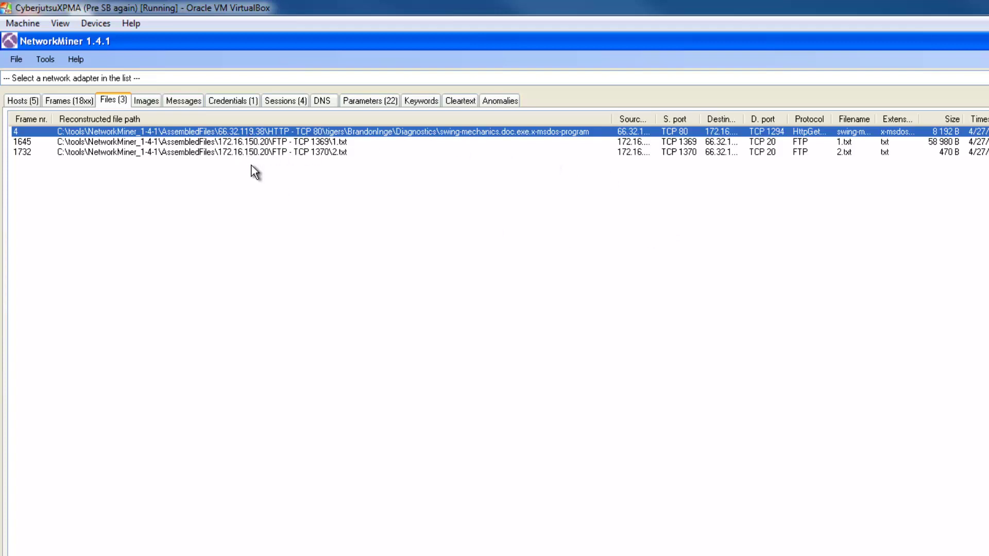
pyautogui.rightClick(246, 132)
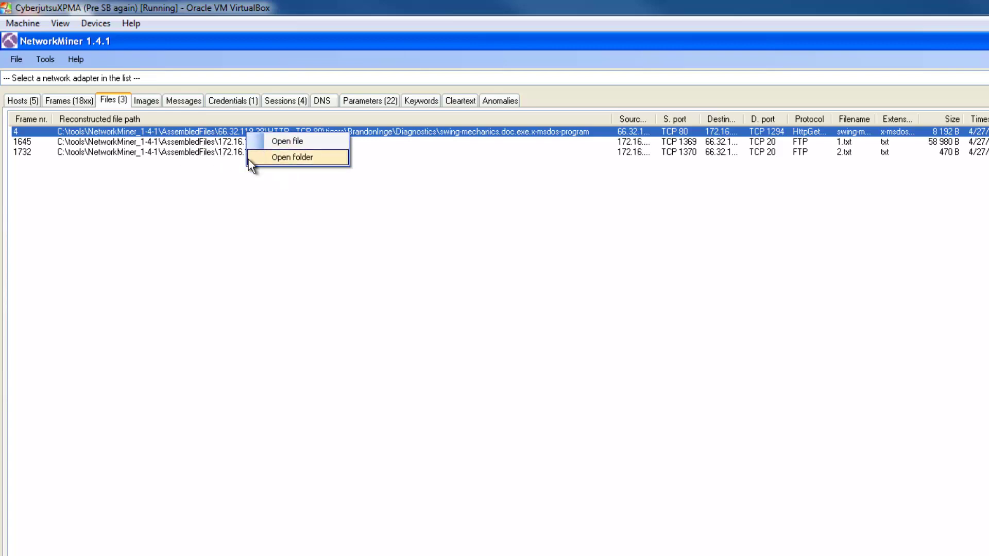
pyautogui.click(290, 157)
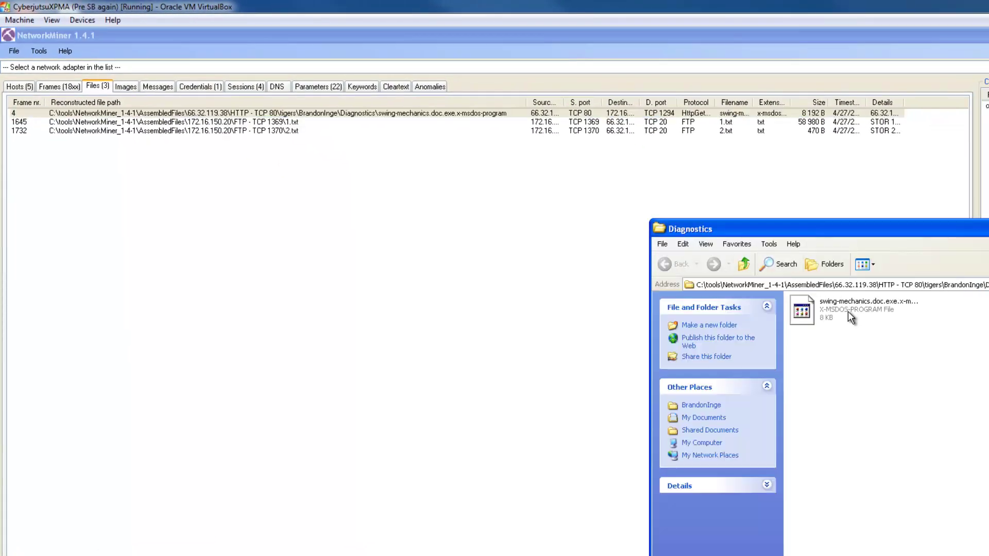
pyautogui.click(834, 314)
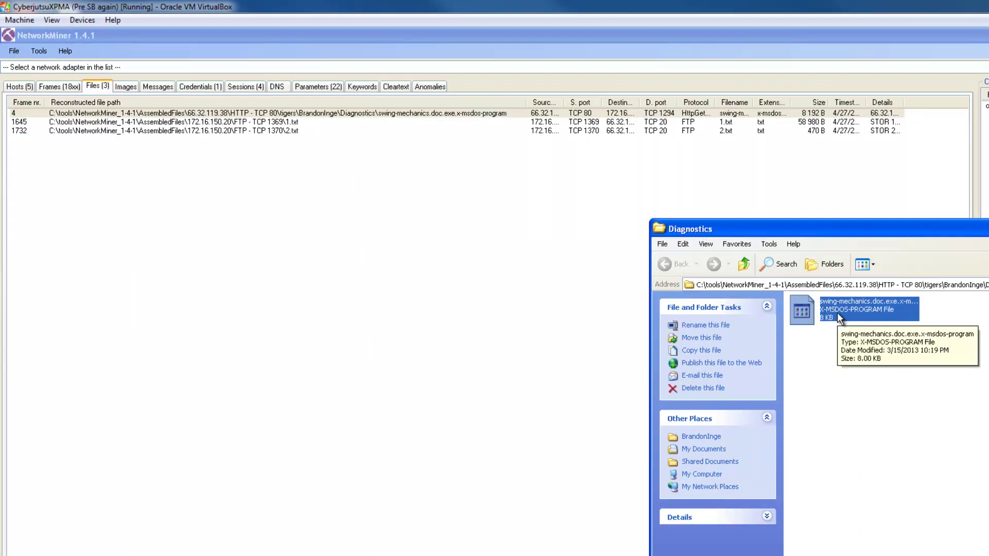
# - Compare the reconstructed file entries for 1.txt, 2.txt and swing-mechanics.doc.exe.x-msdos-program
pyautogui.click(280, 122)
pyautogui.click(288, 130)
pyautogui.click(288, 122)
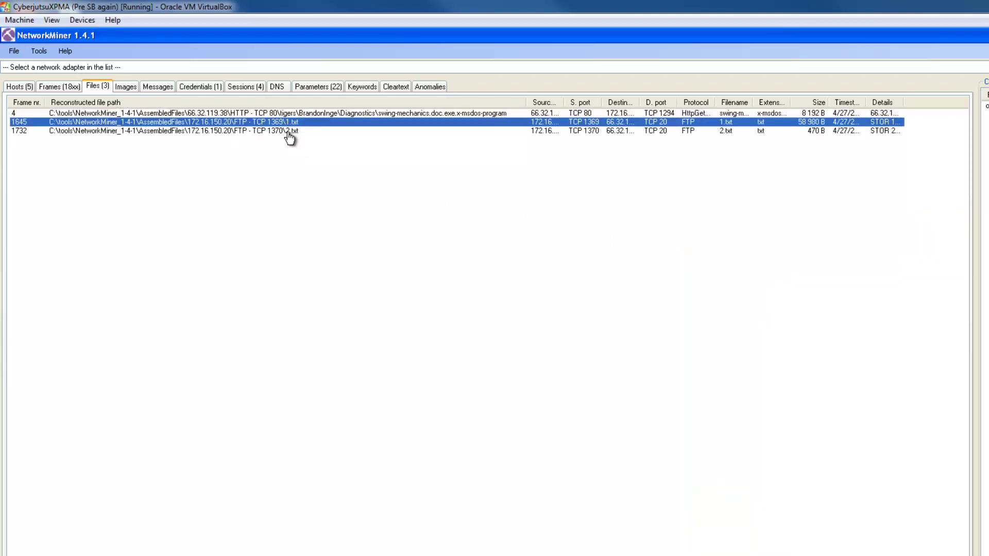
pyautogui.click(323, 132)
pyautogui.click(427, 114)
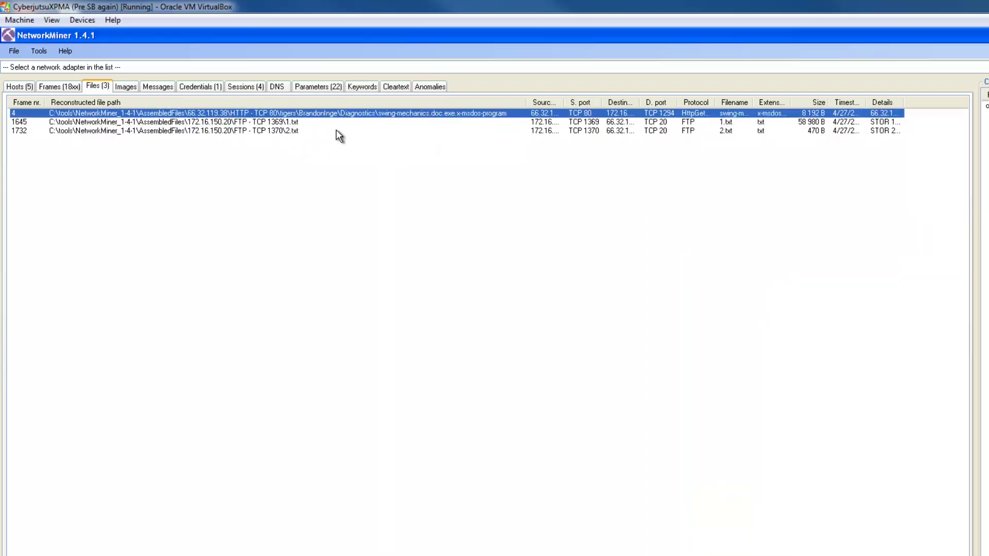
# - Open the folder containing the reconstructed 1.txt from the FTP transfer on TCP 1369
pyautogui.click(283, 122)
pyautogui.rightClick(281, 125)
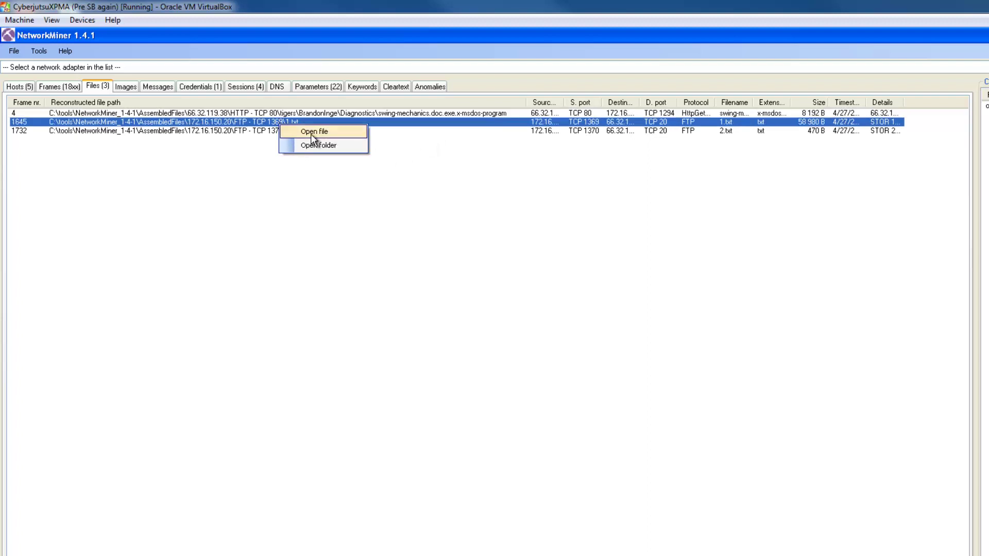
pyautogui.click(311, 145)
# - Open 1.txt in Notepad++, examine the file signature at its beginning, and close the editor
pyautogui.rightClick(625, 328)
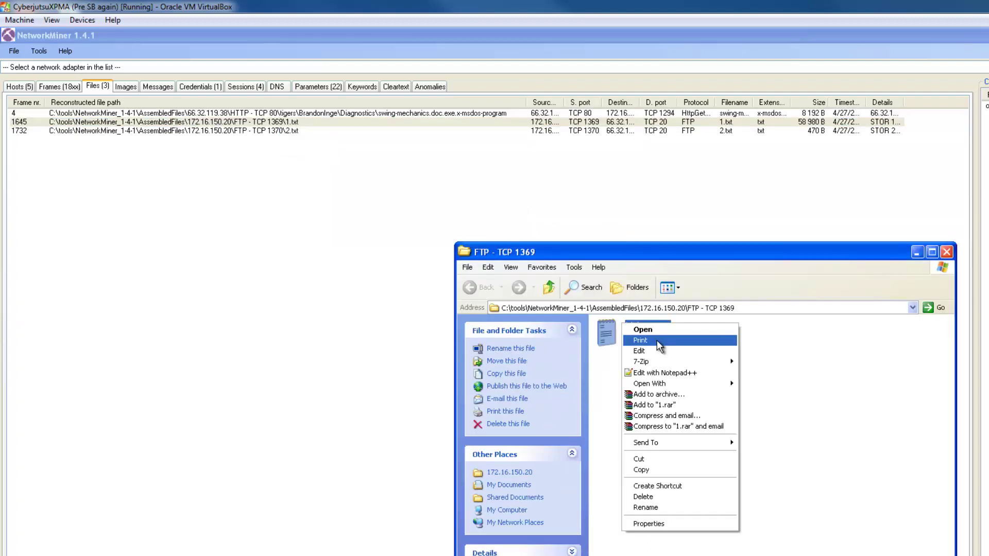
pyautogui.click(663, 374)
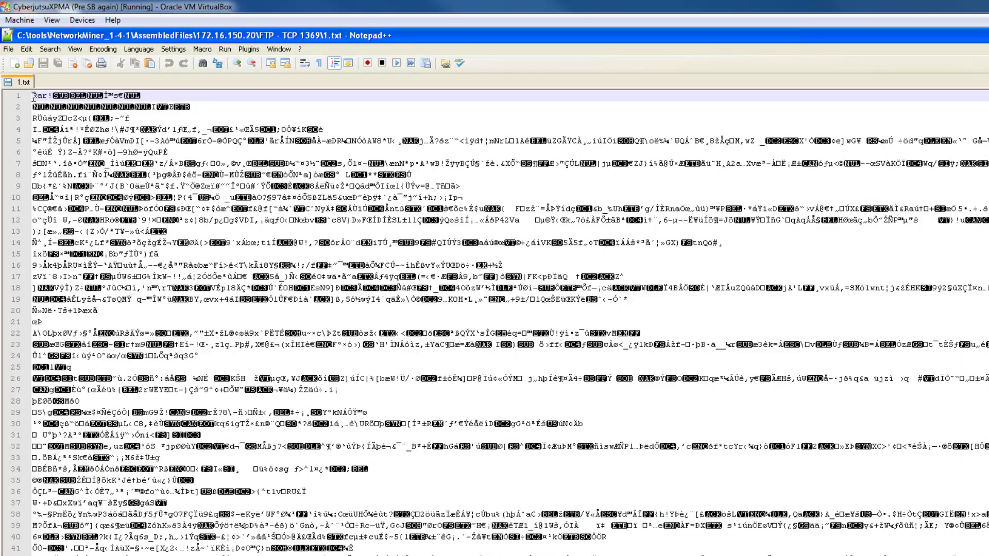
pyautogui.moveTo(32, 95); pyautogui.dragTo(82, 106)
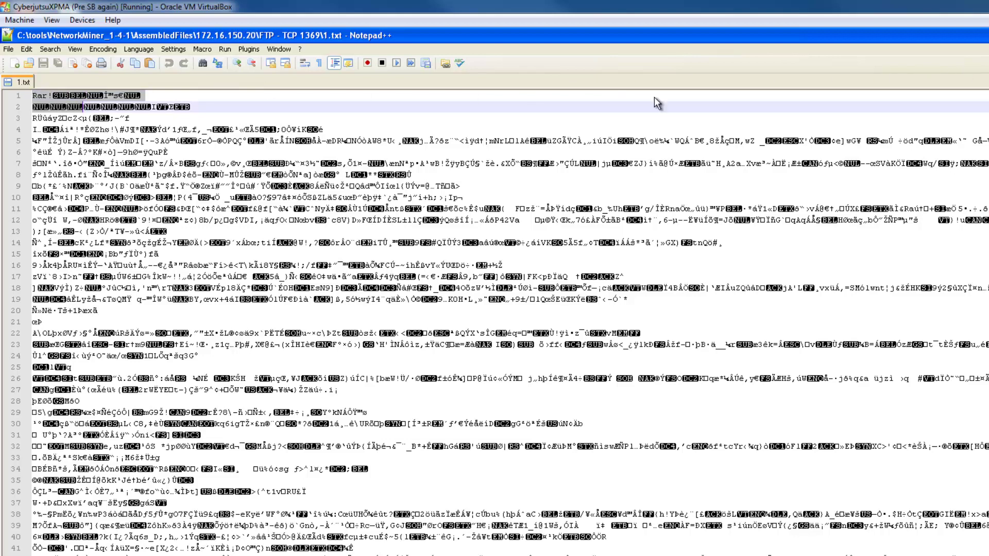
pyautogui.hotkey('alt', 'F4')
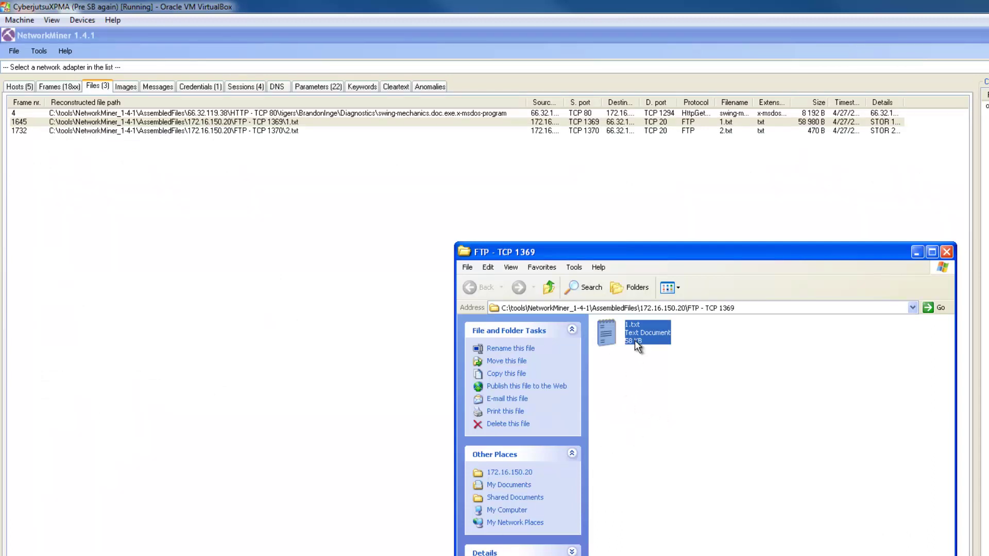
# - Go back to NetworkMiner's reconstructed file list and review the 2.txt, swing-mechanics and 1.txt entries in turn
pyautogui.click(282, 132)
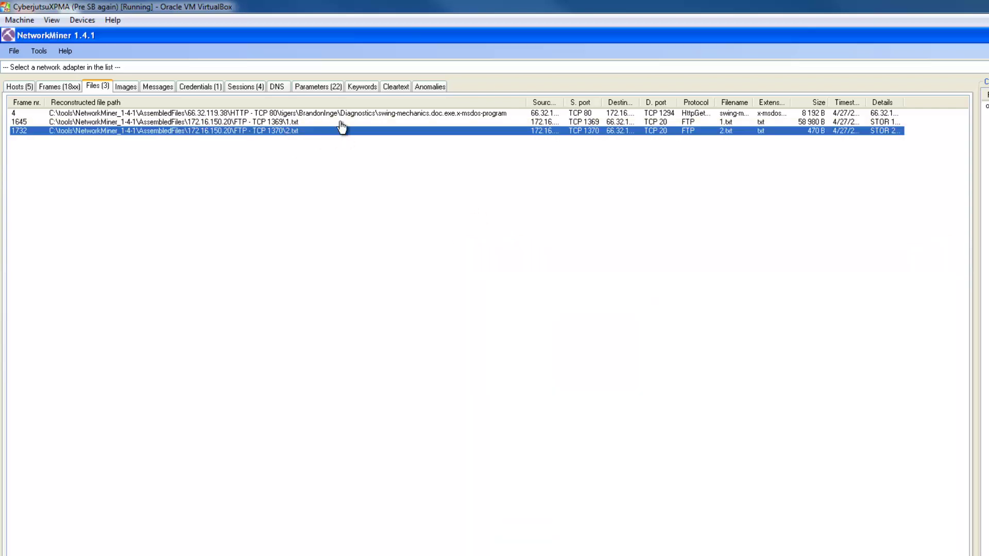
pyautogui.click(415, 115)
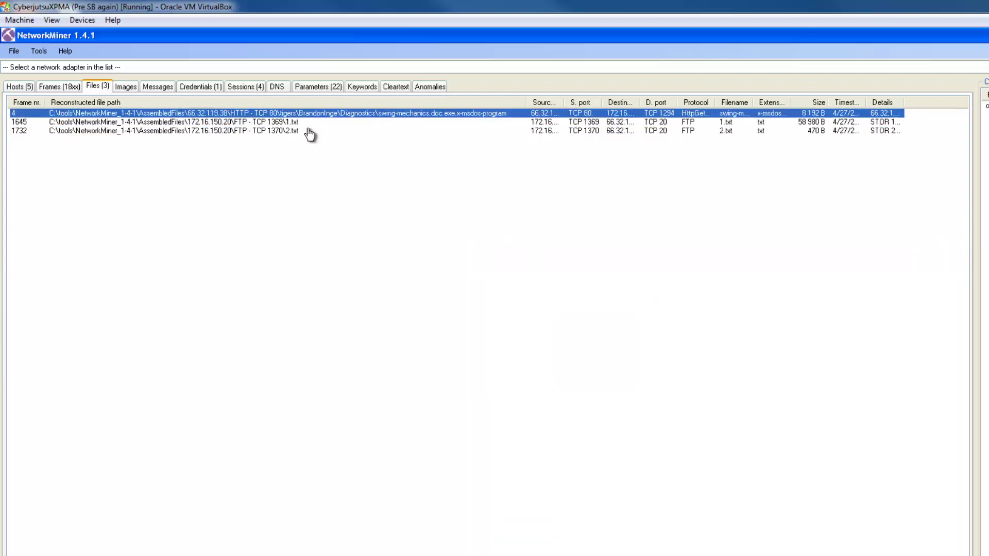
pyautogui.click(294, 124)
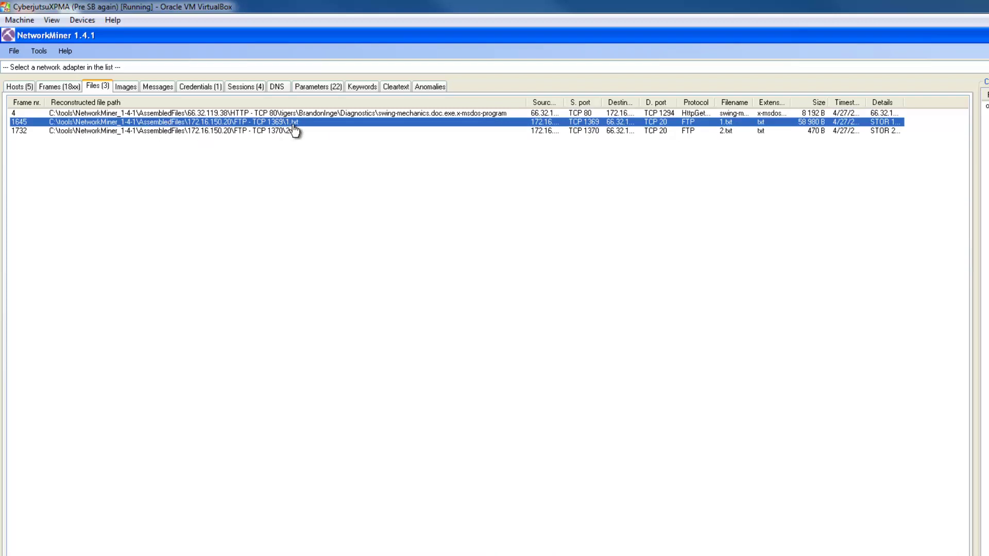